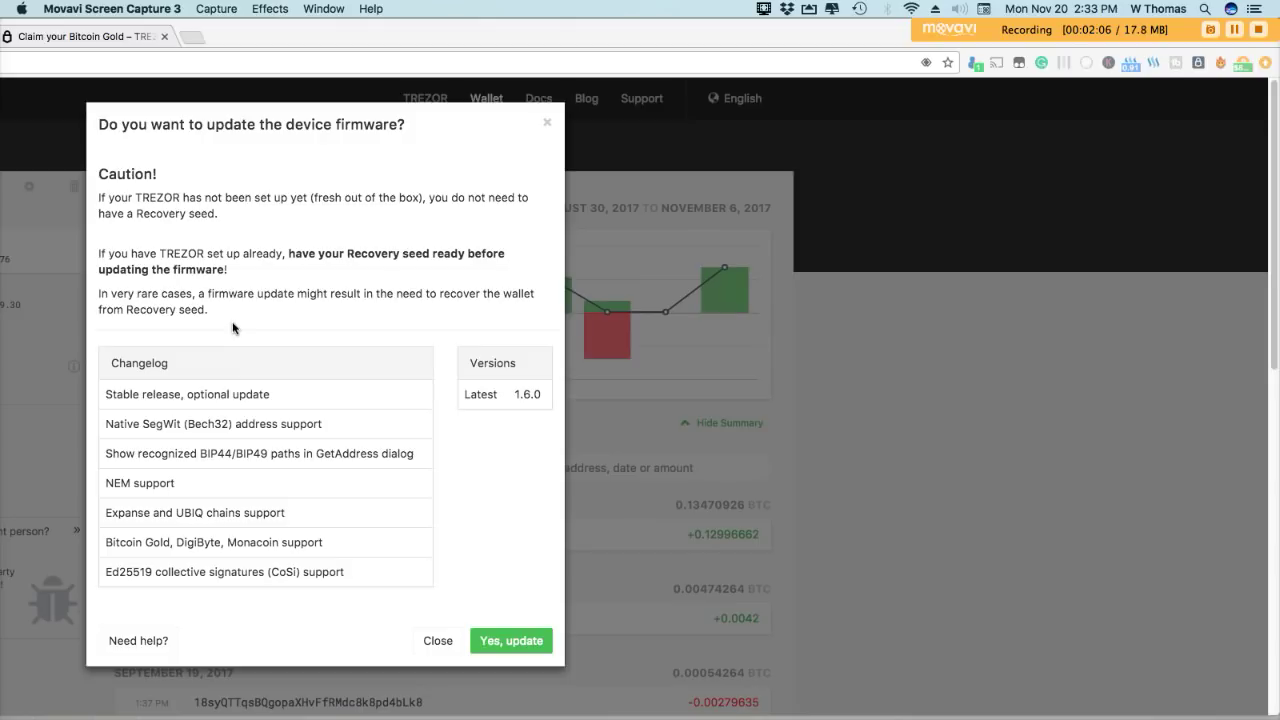
Step: Accept the offer to update the TREZOR firmware to version 1.6.0
{"action": "left_click", "coordinate": [495, 641]}
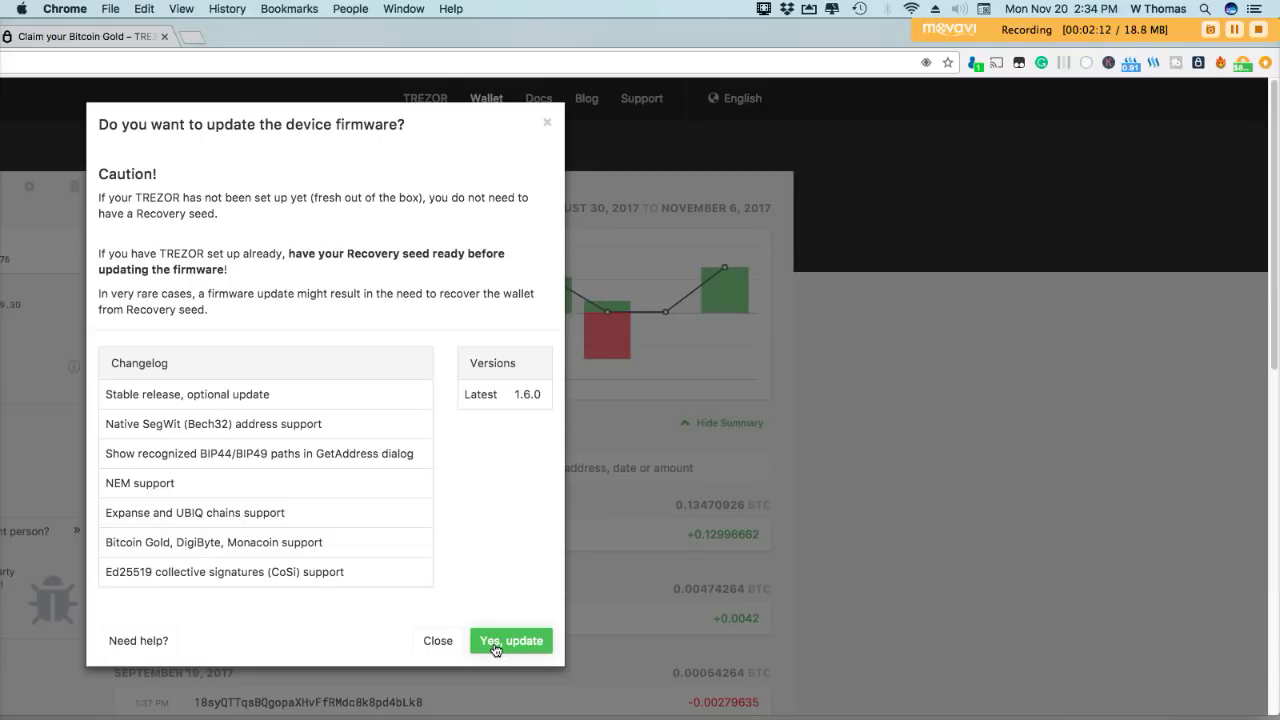
{"action": "left_click", "coordinate": [495, 641]}
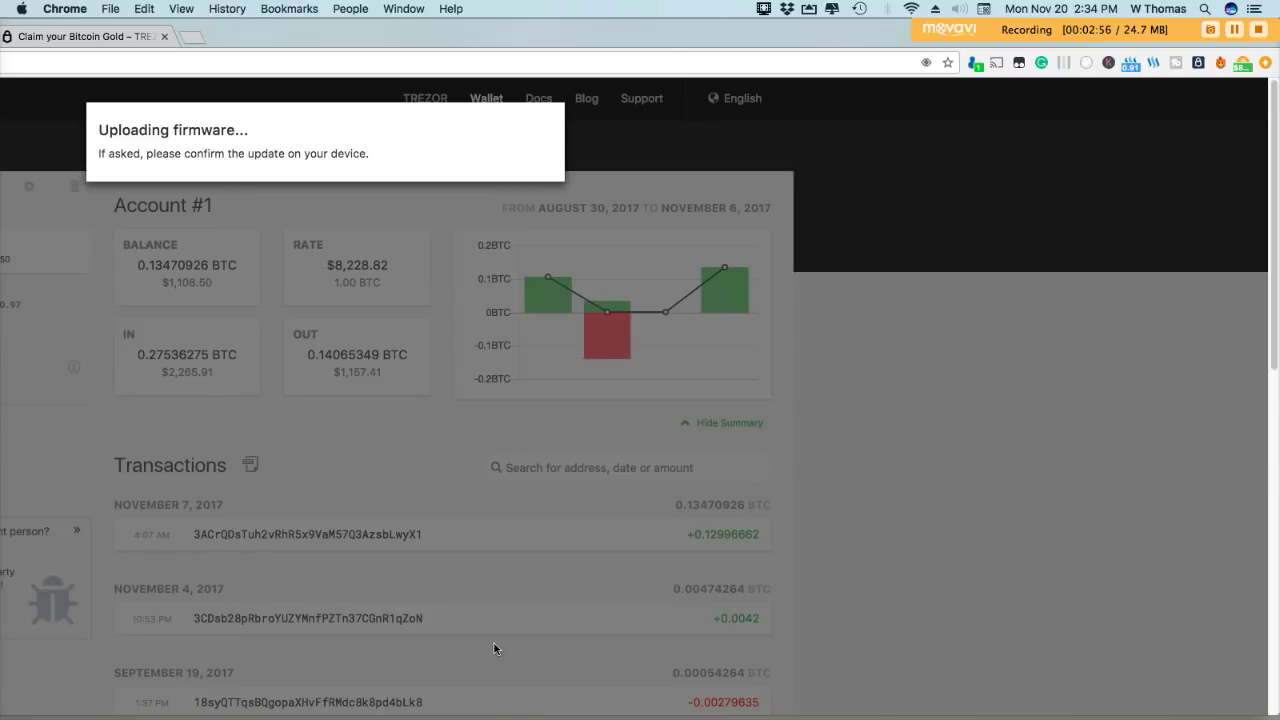
Step: Confirm the 1.6.0 firmware update and wait for 'Update was successful'
{"action": "left_click", "coordinate": [1235, 30]}
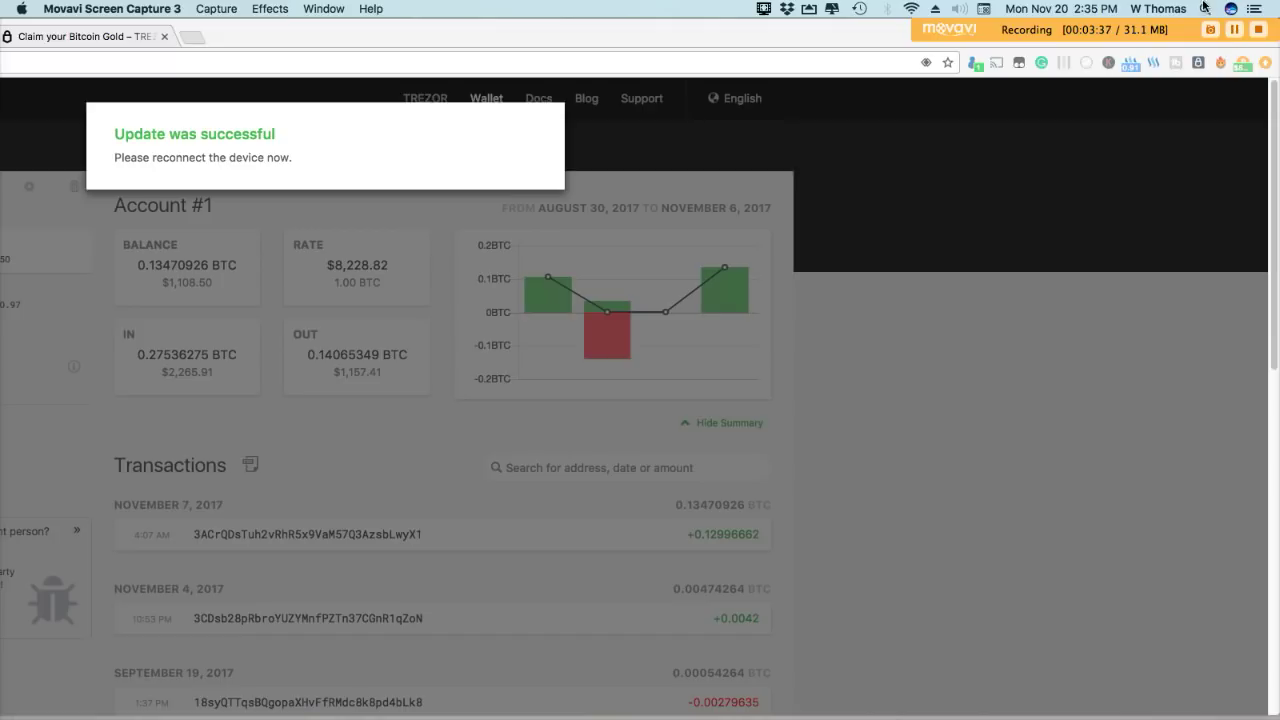
{"action": "left_click", "coordinate": [1233, 30]}
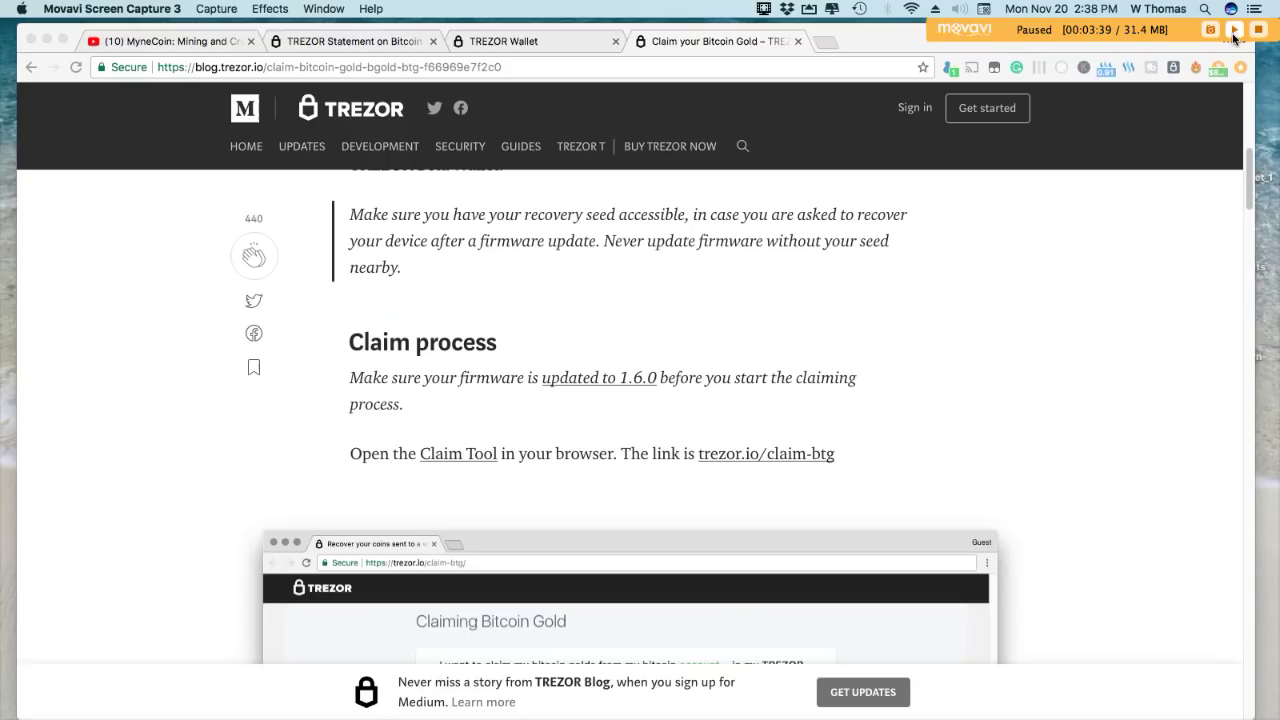
Step: Scroll through the blog's Bitcoin Gold claim process steps, then open trezor.io/claim-btg
{"action": "left_click", "coordinate": [1234, 30]}
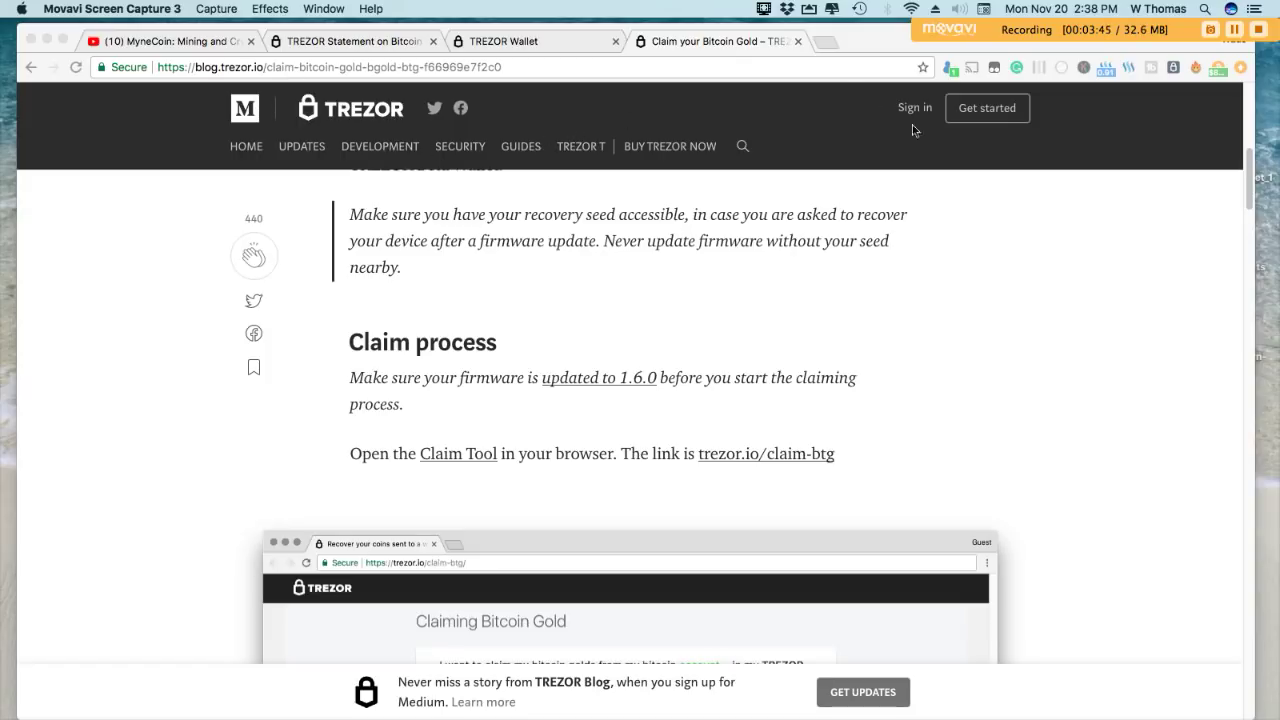
{"action": "left_click", "coordinate": [1253, 200]}
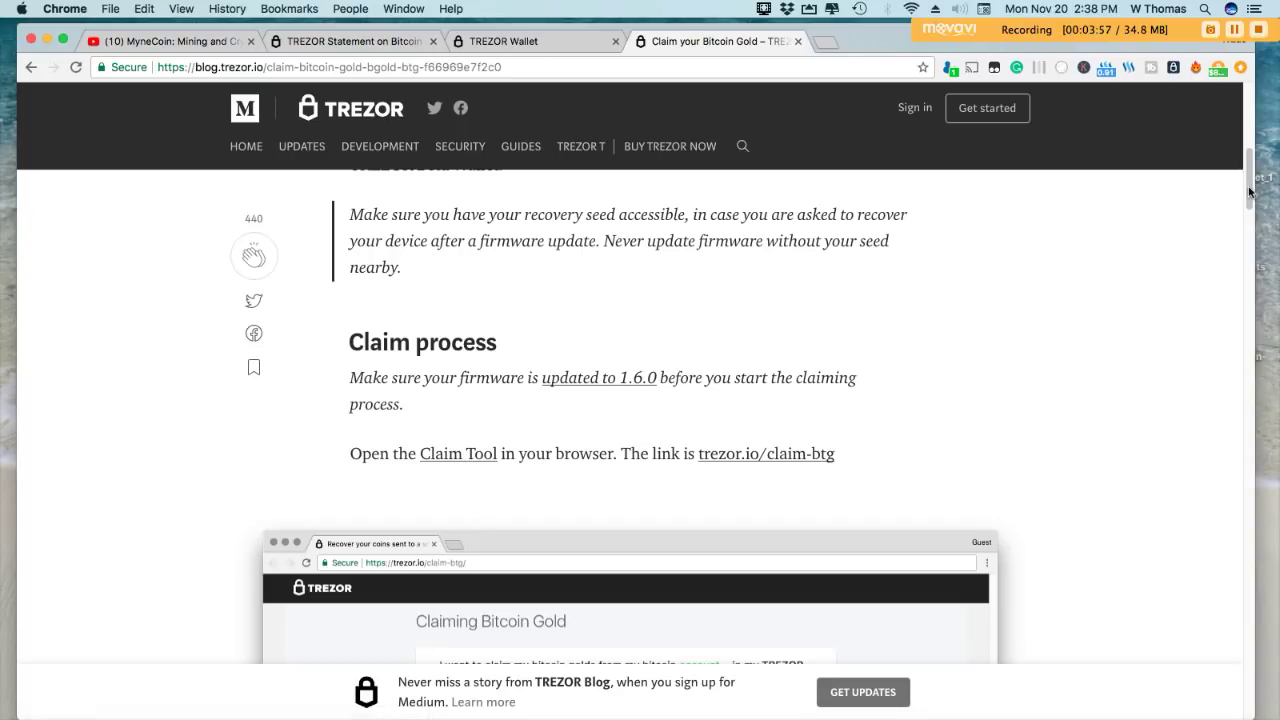
{"action": "left_click_drag", "start_coordinate": [1248, 193], "coordinate": [1248, 220]}
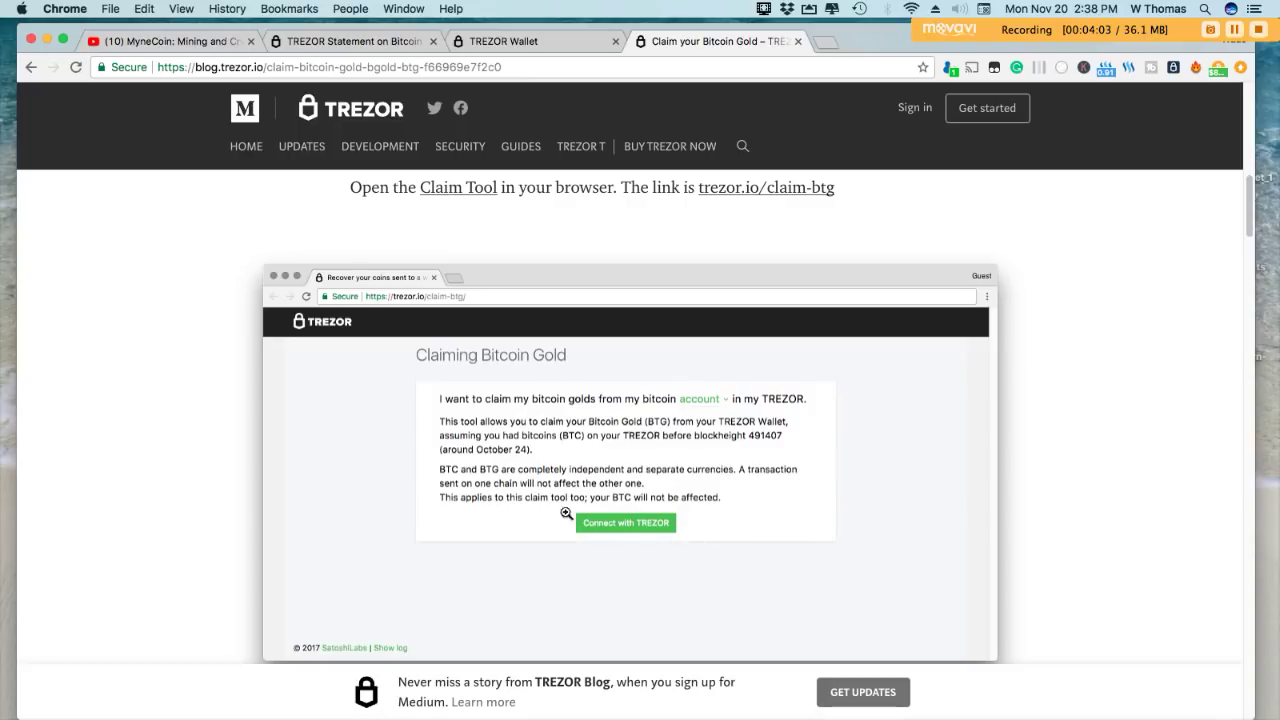
{"action": "left_click_drag", "start_coordinate": [1248, 205], "coordinate": [1247, 262]}
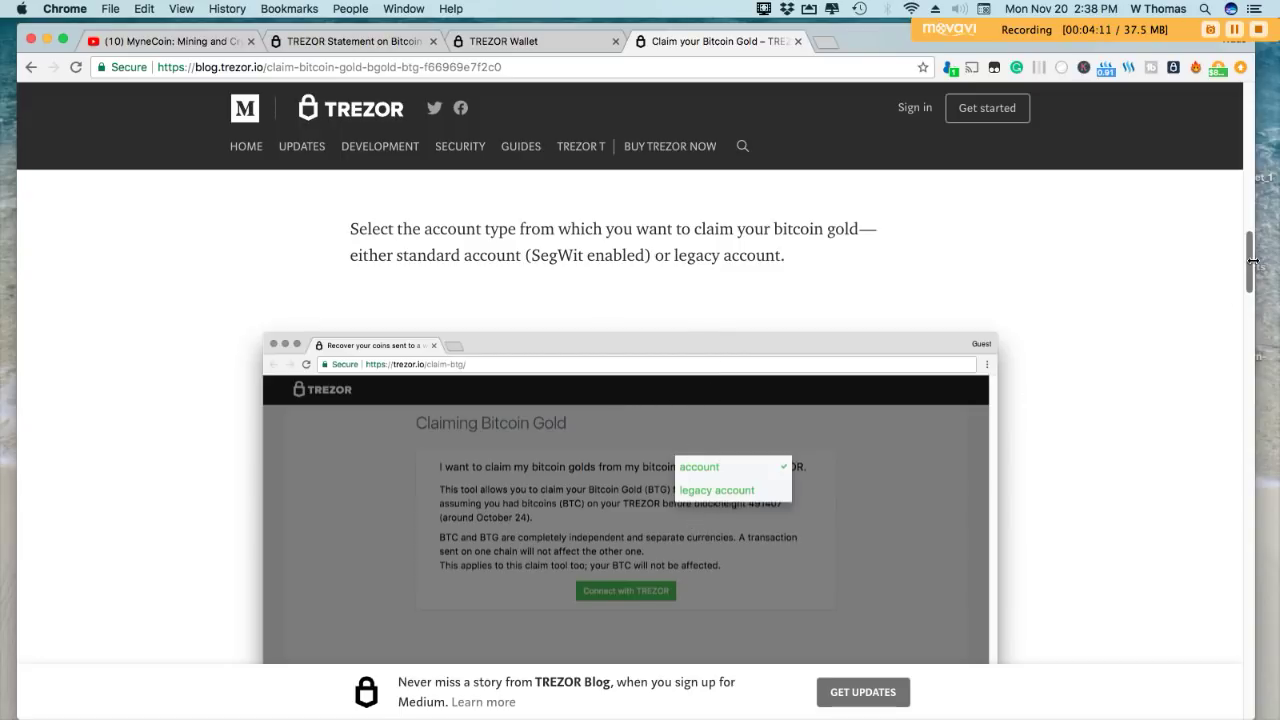
{"action": "left_click_drag", "start_coordinate": [1252, 261], "coordinate": [1250, 352]}
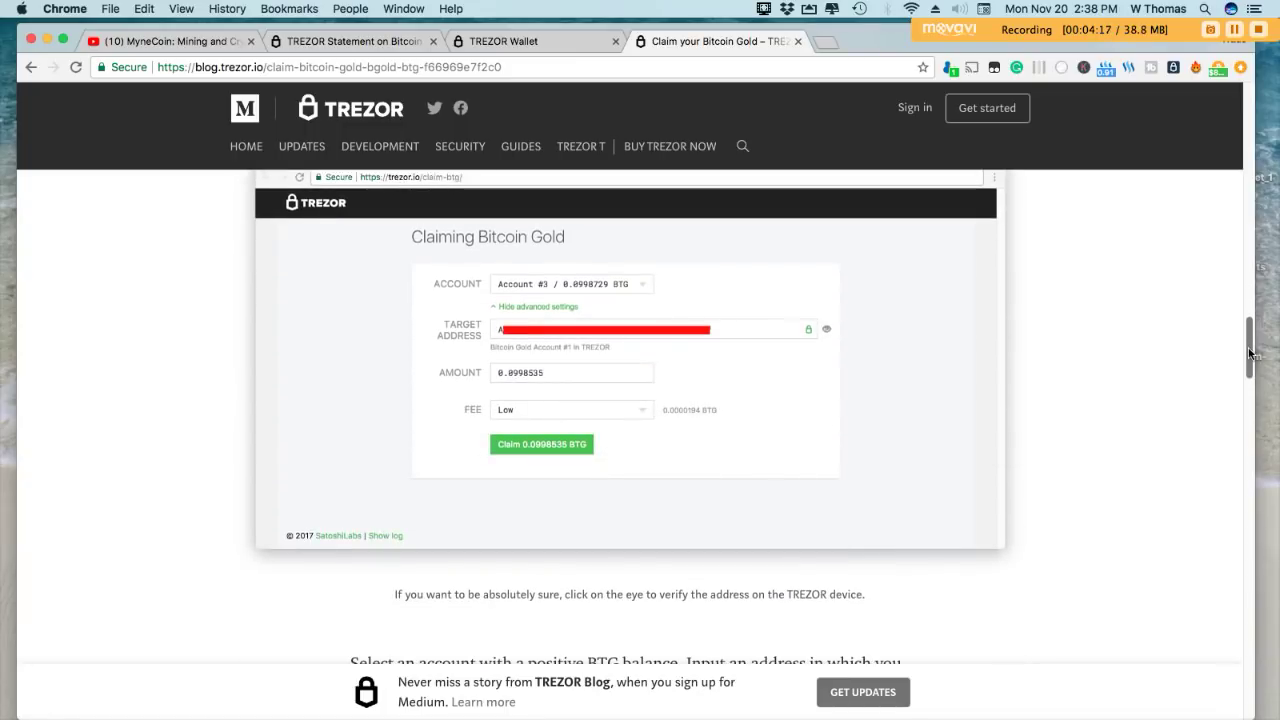
{"action": "left_click_drag", "start_coordinate": [1250, 352], "coordinate": [1229, 128]}
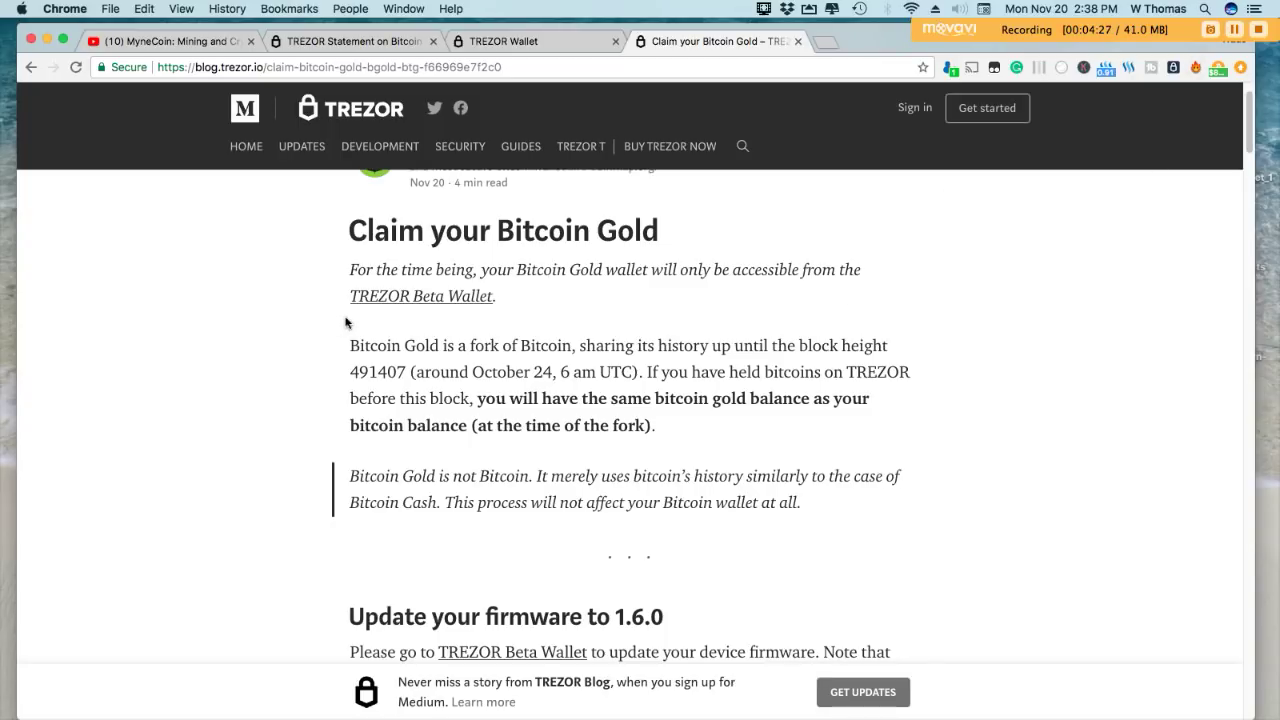
{"action": "left_click_drag", "start_coordinate": [1251, 130], "coordinate": [1240, 547]}
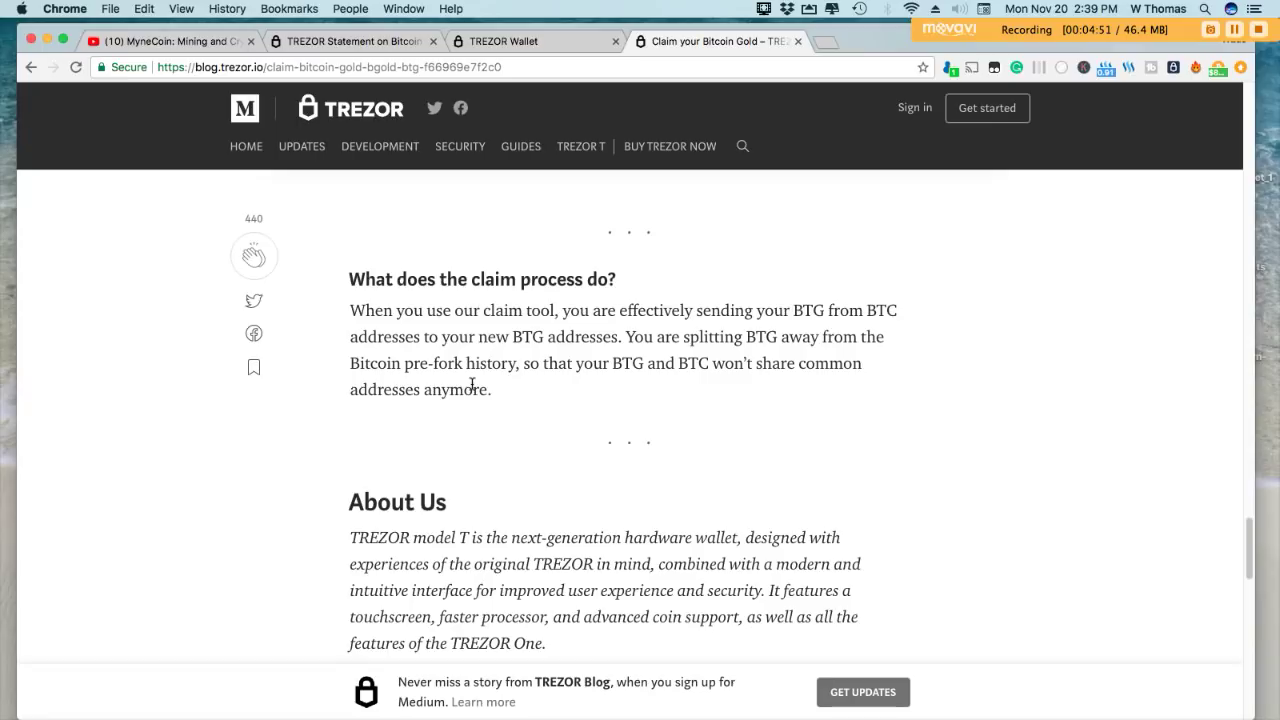
{"action": "left_click_drag", "start_coordinate": [1250, 566], "coordinate": [1228, 176]}
{"action": "left_click", "coordinate": [1234, 29]}
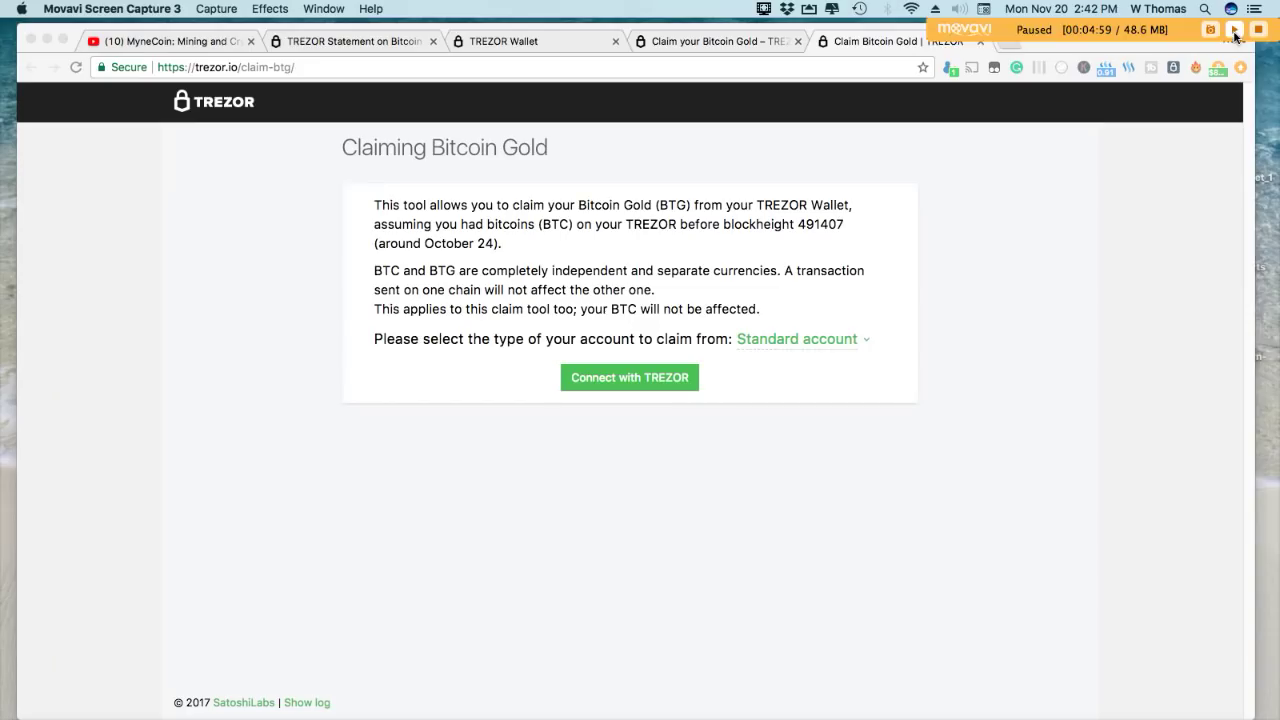
{"action": "left_click", "coordinate": [1234, 31]}
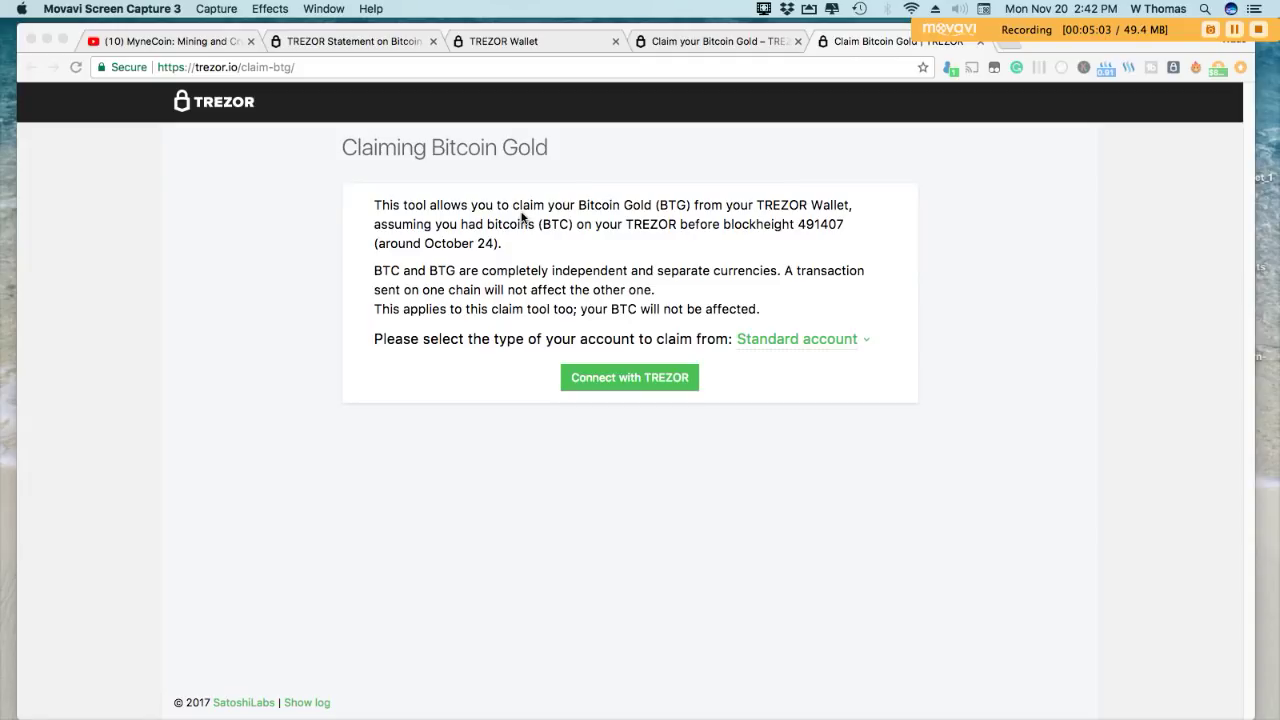
{"action": "left_click", "coordinate": [867, 340]}
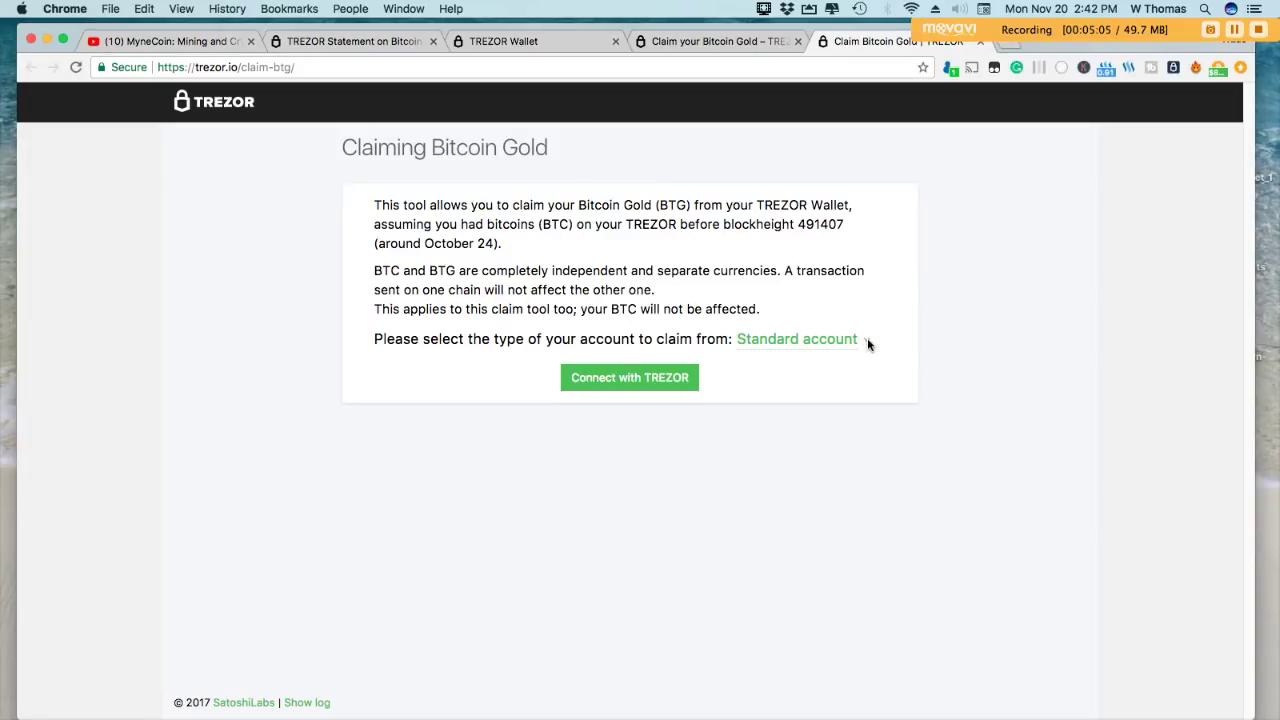
{"action": "left_click", "coordinate": [867, 338]}
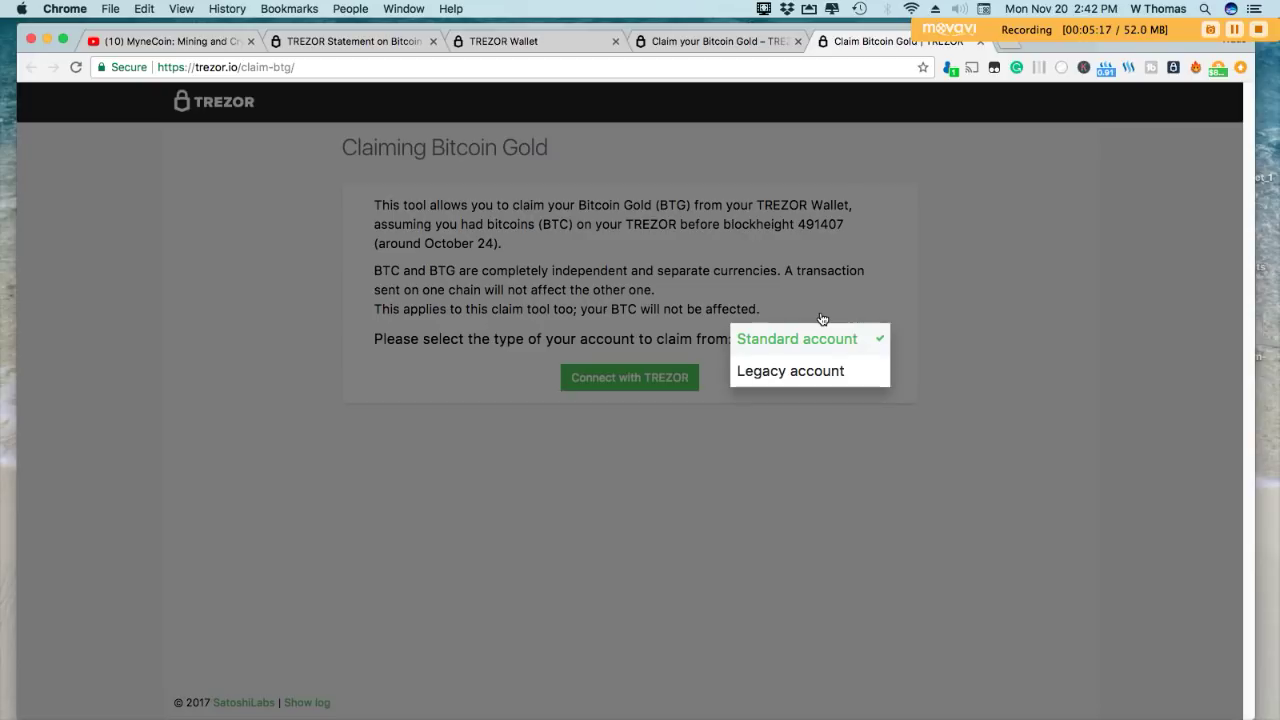
{"action": "left_click", "coordinate": [1224, 36]}
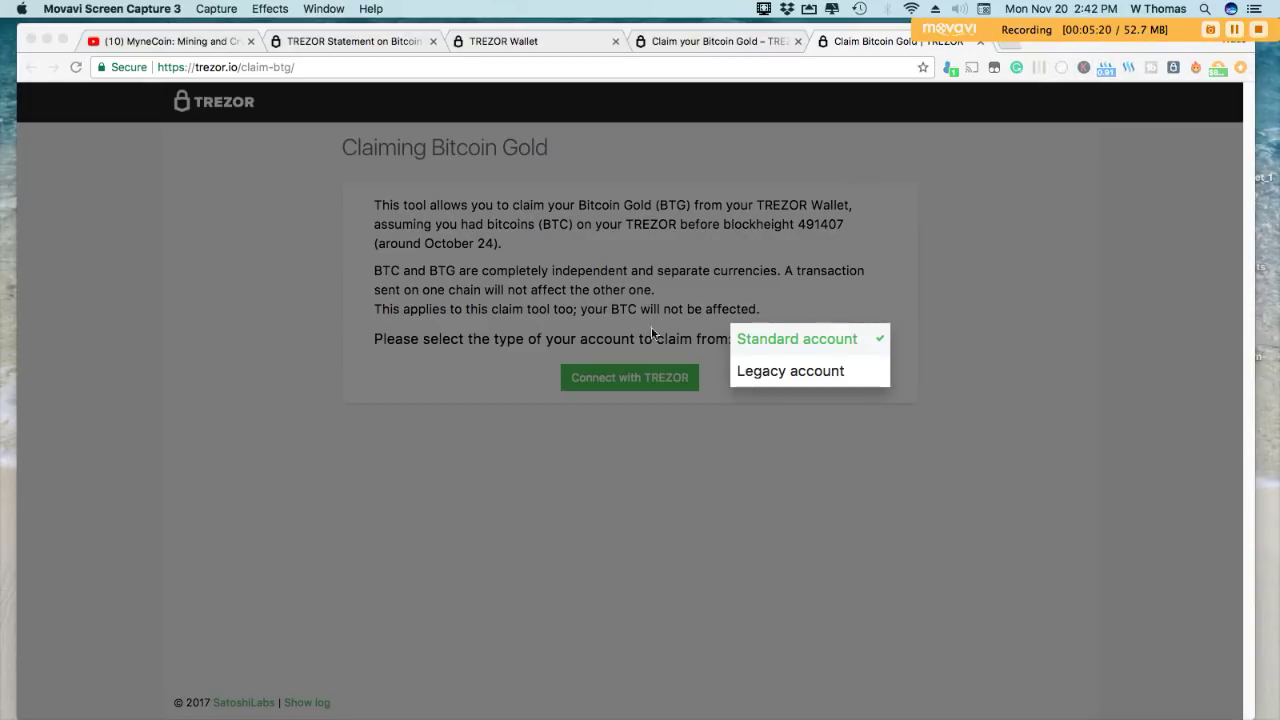
{"action": "left_click", "coordinate": [803, 337]}
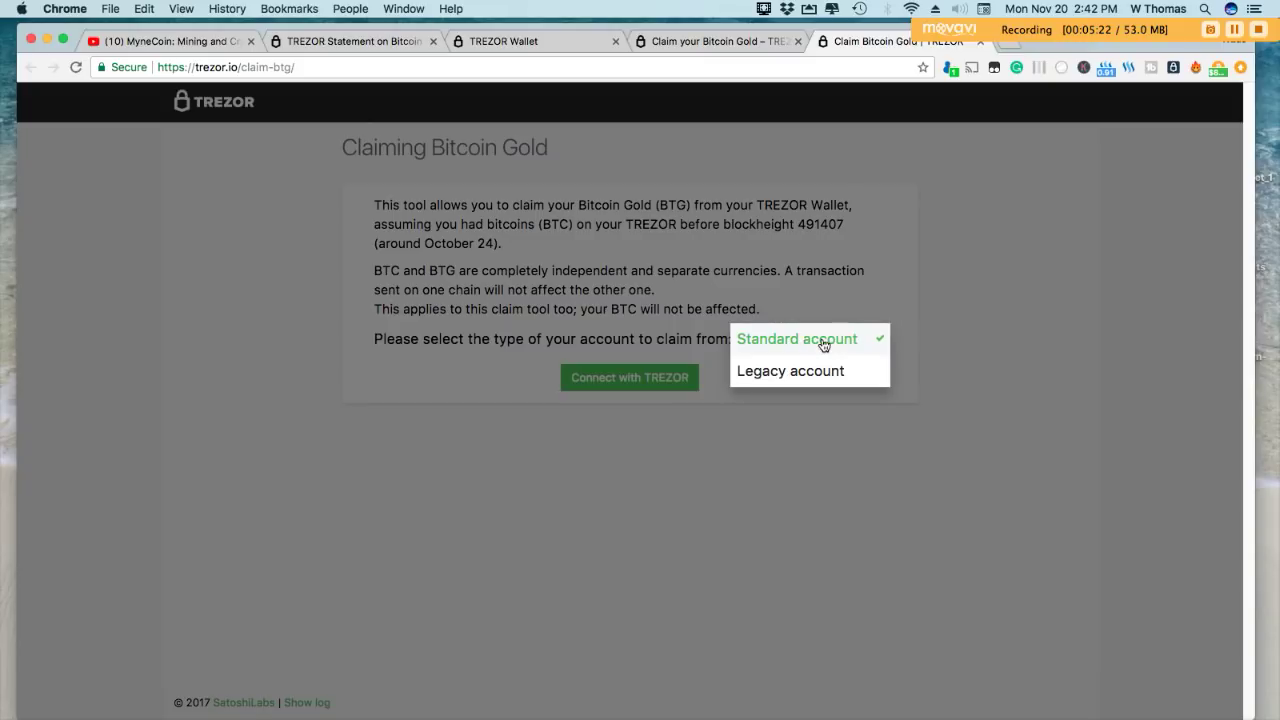
{"action": "left_click", "coordinate": [851, 344]}
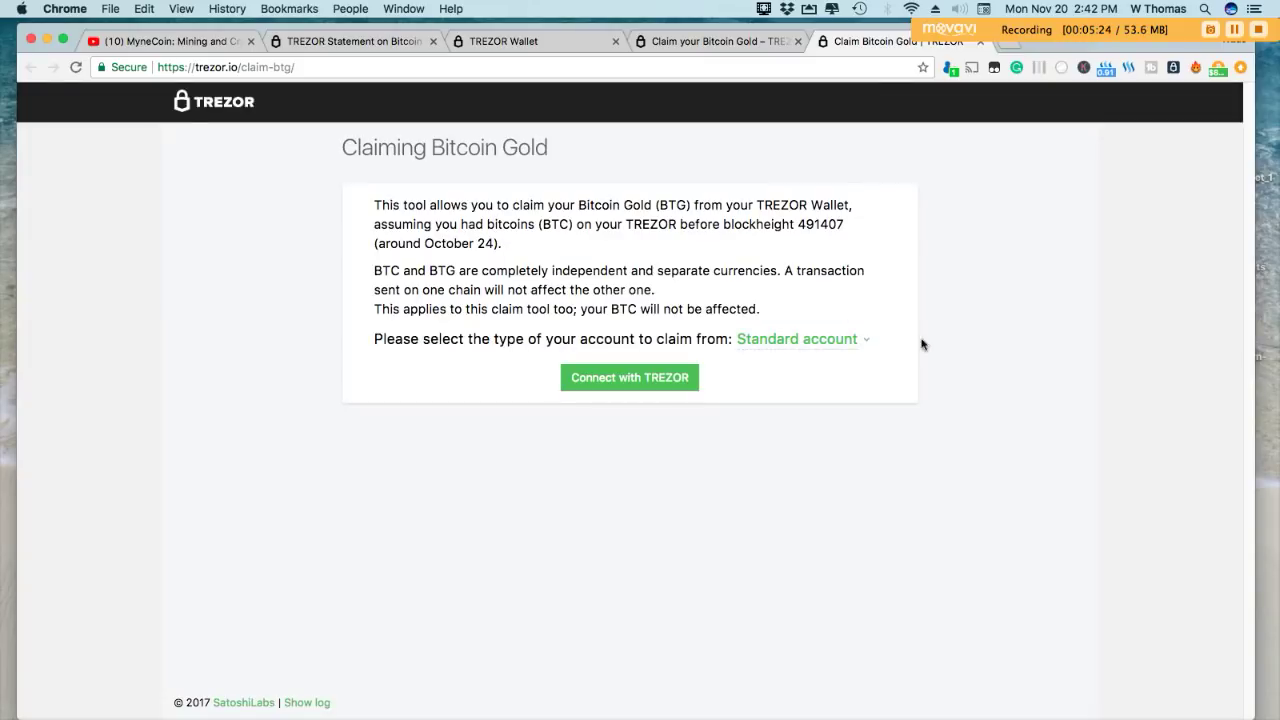
{"action": "left_click", "coordinate": [634, 380]}
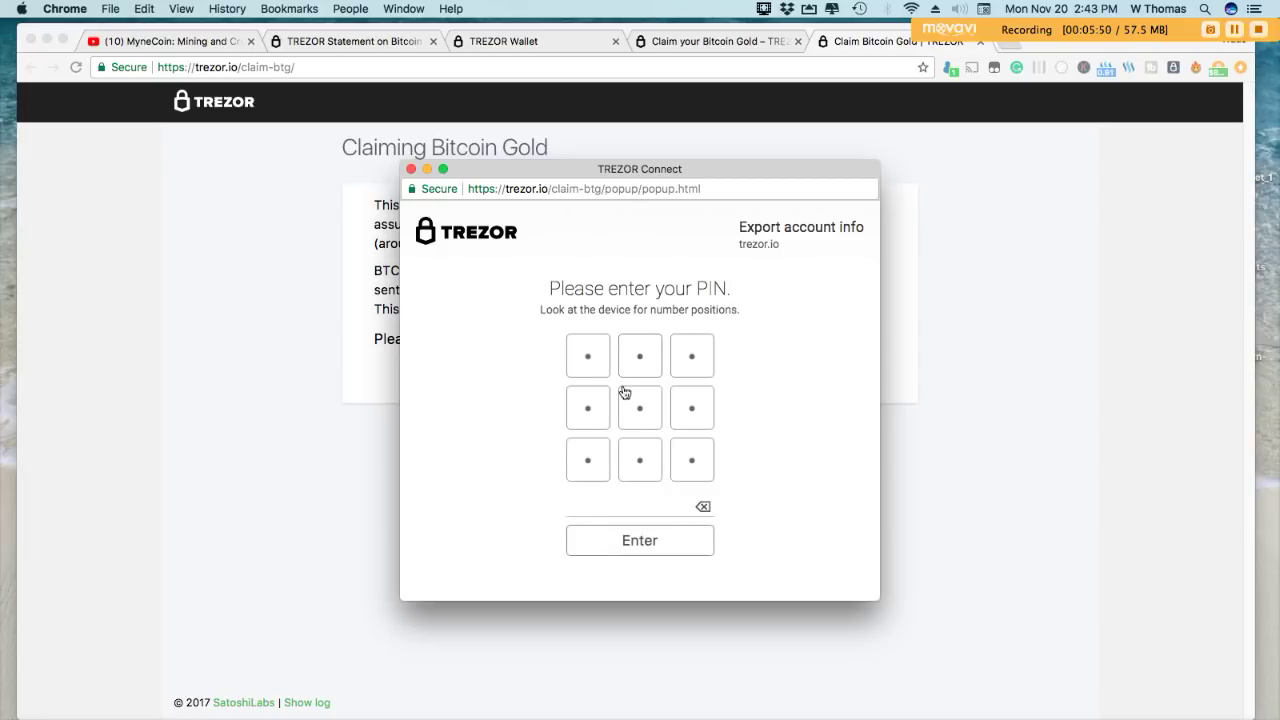
Step: Enter the four-digit device PIN to unlock the TREZOR and load Account #1
{"action": "left_click", "coordinate": [587, 357]}
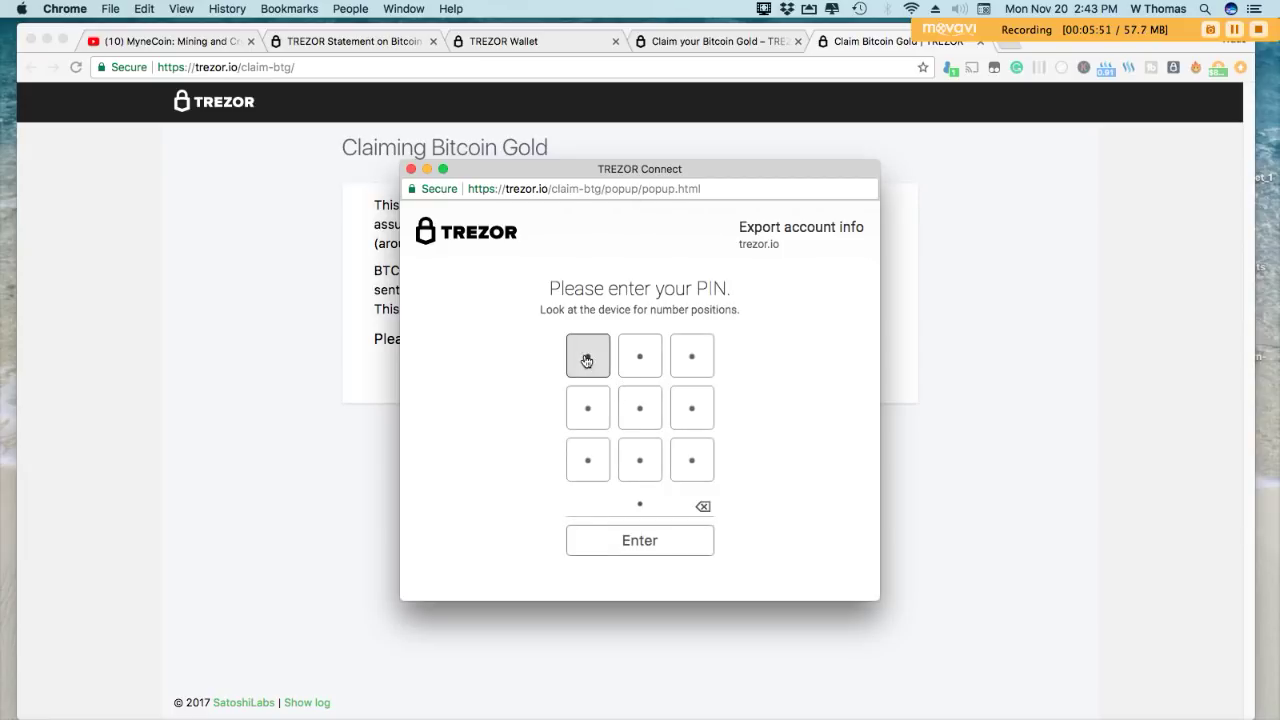
{"action": "left_click", "coordinate": [652, 419]}
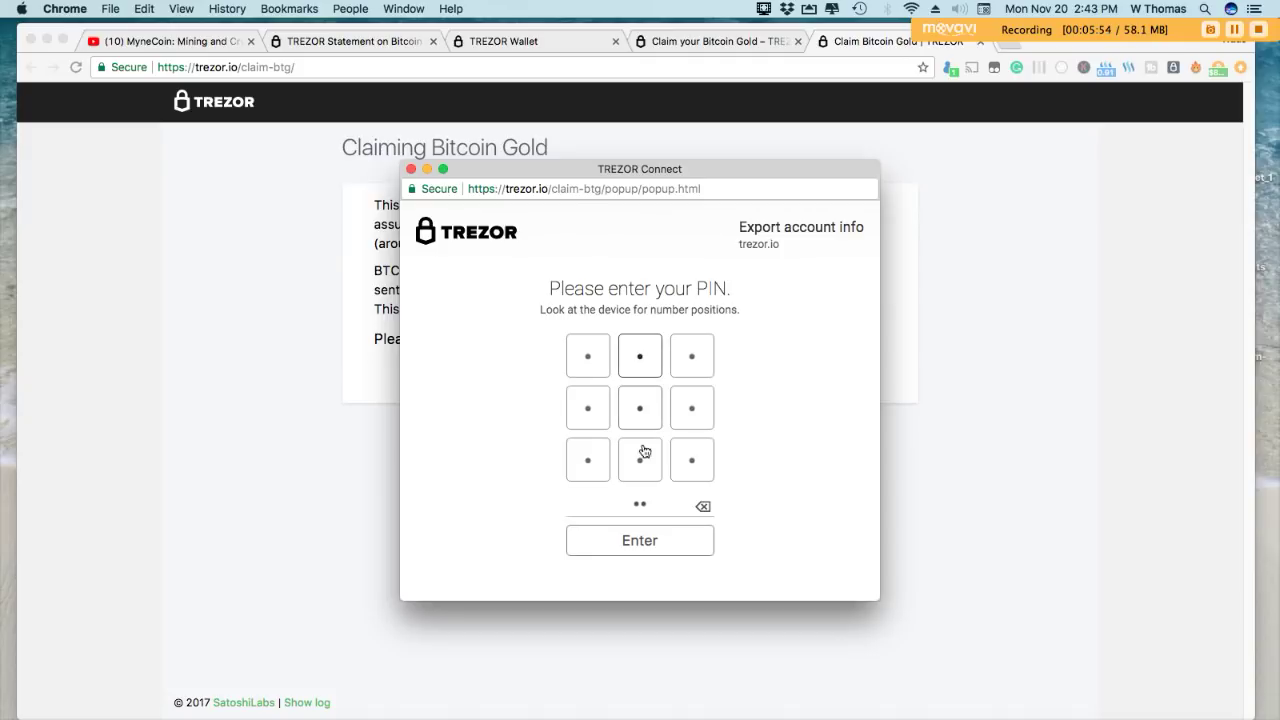
{"action": "left_click", "coordinate": [642, 452]}
{"action": "left_click", "coordinate": [600, 370]}
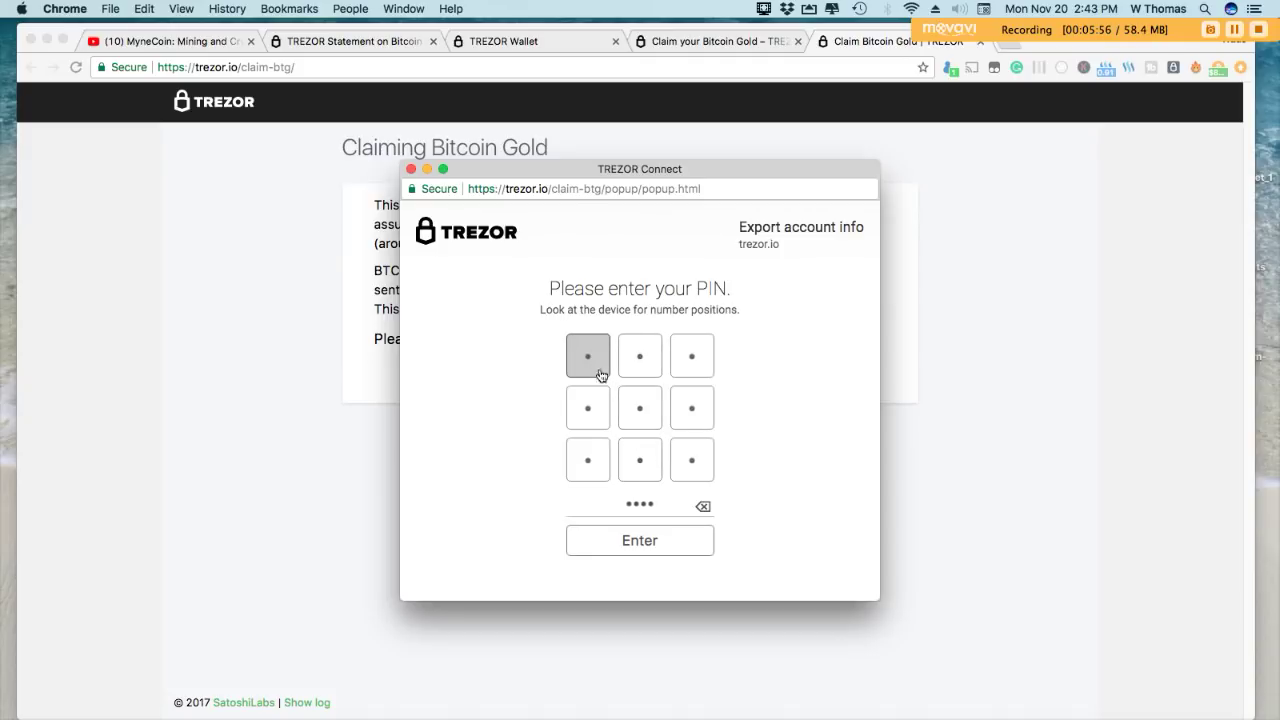
{"action": "left_click", "coordinate": [642, 540]}
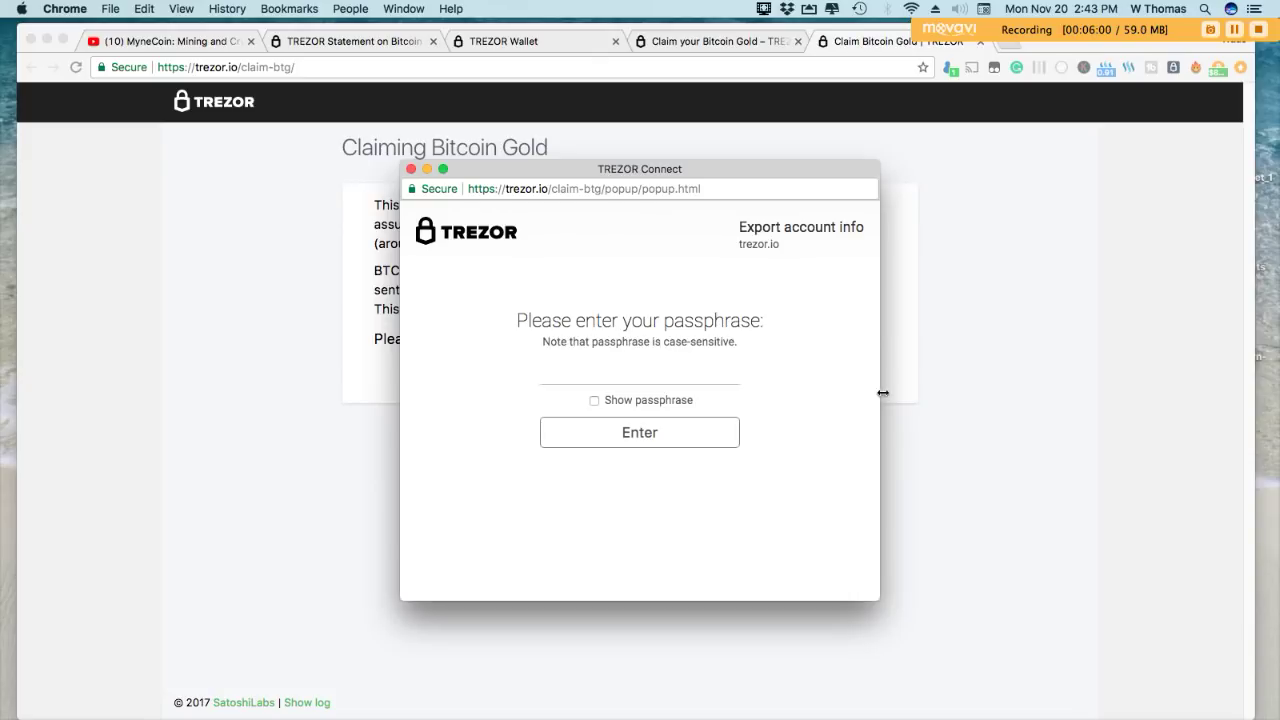
{"action": "left_click", "coordinate": [1237, 38]}
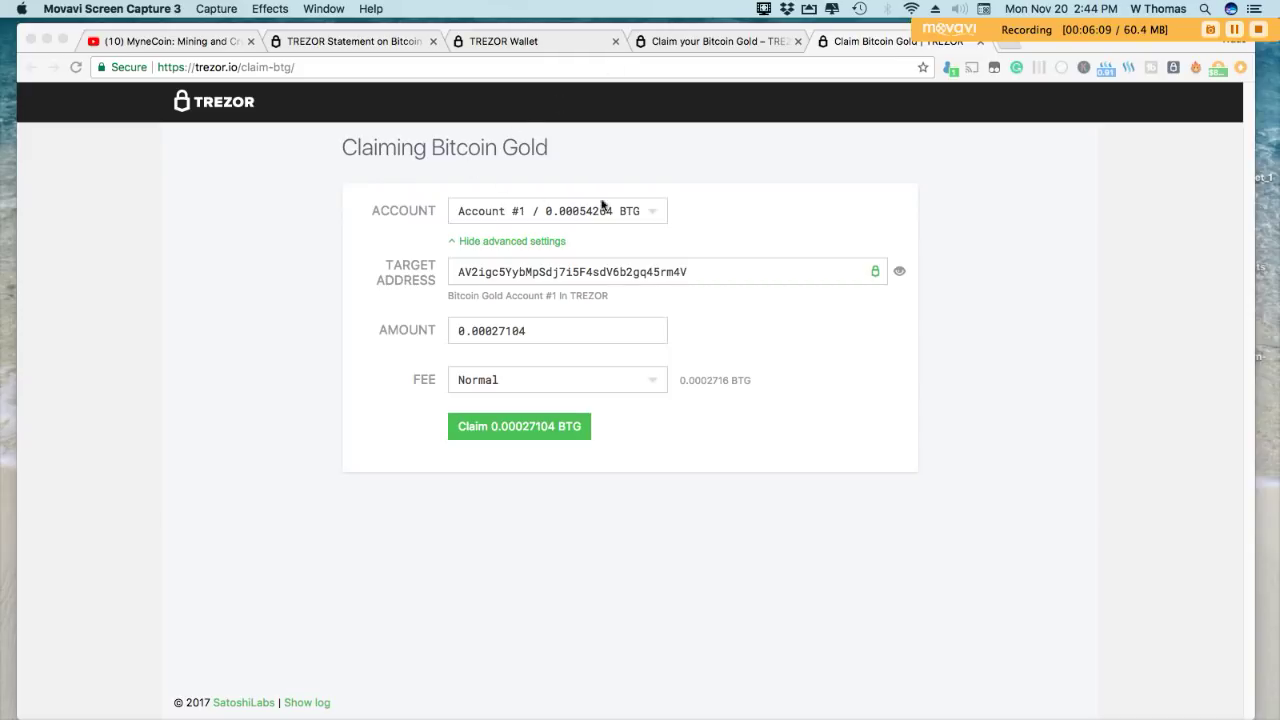
Step: Claim 0.00027104 BTG from Account #1 and confirm it on the device
{"action": "left_click", "coordinate": [655, 218]}
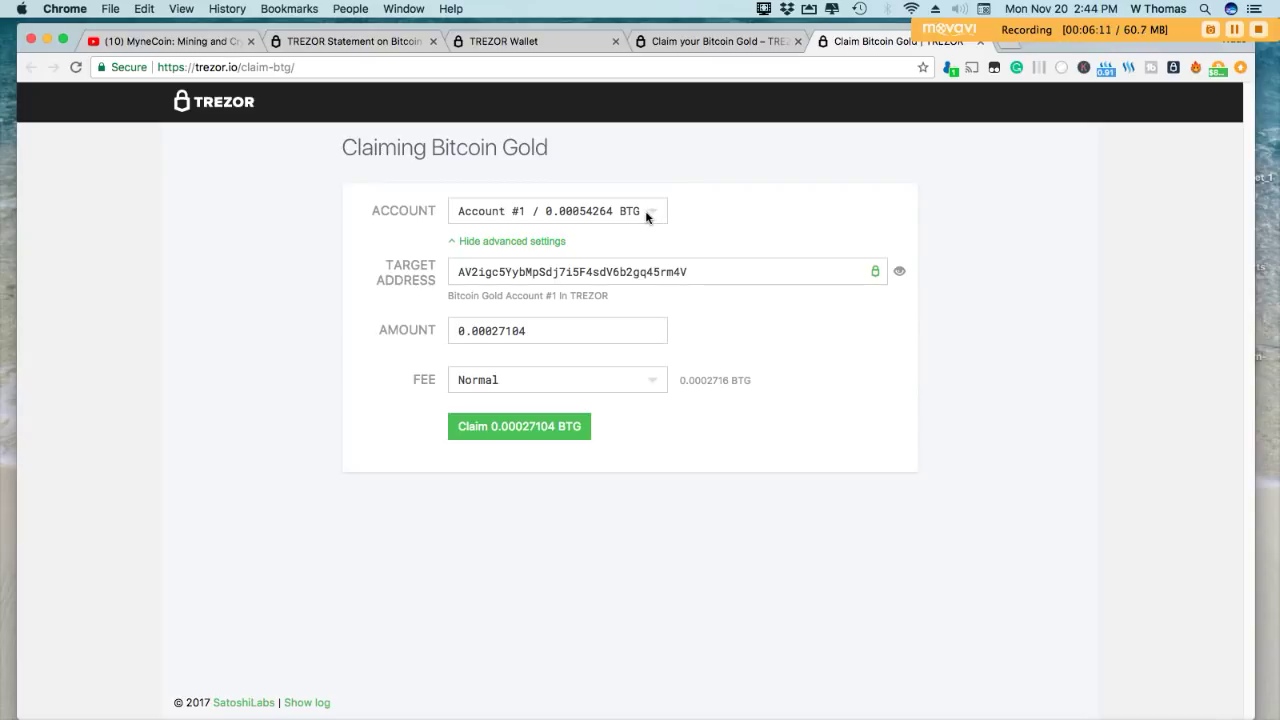
{"action": "left_click", "coordinate": [646, 214]}
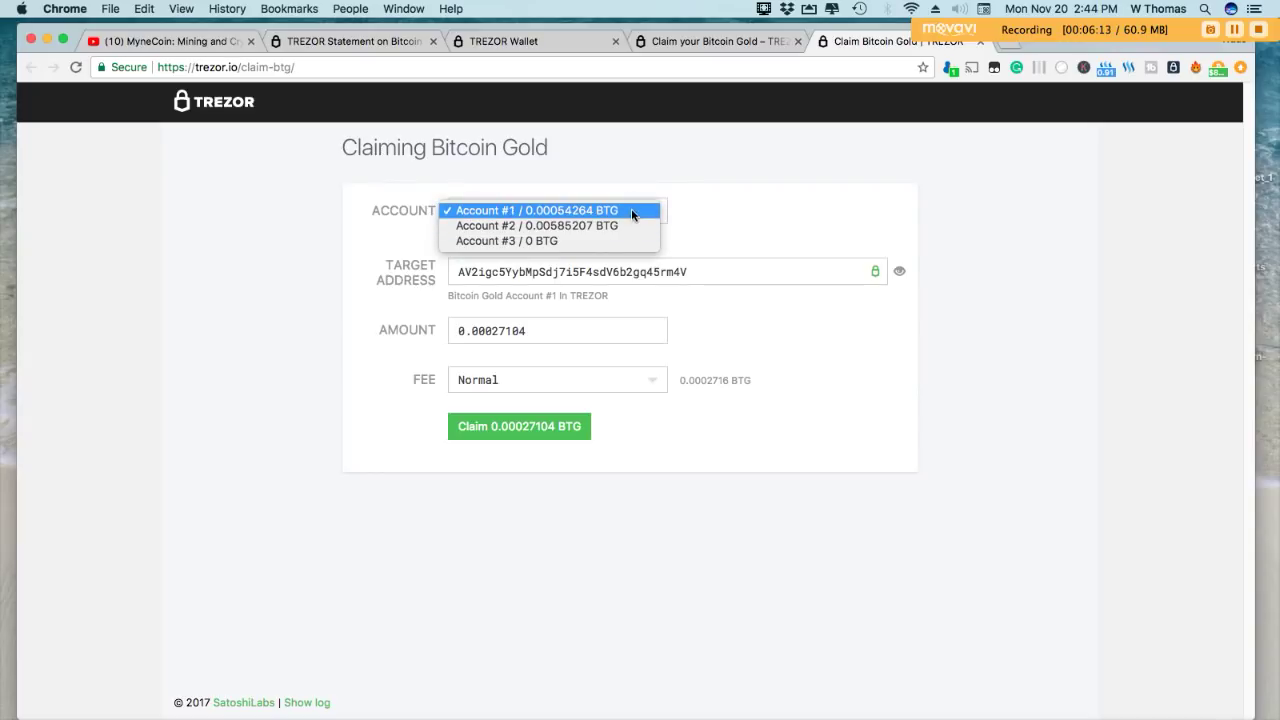
{"action": "left_click", "coordinate": [648, 210]}
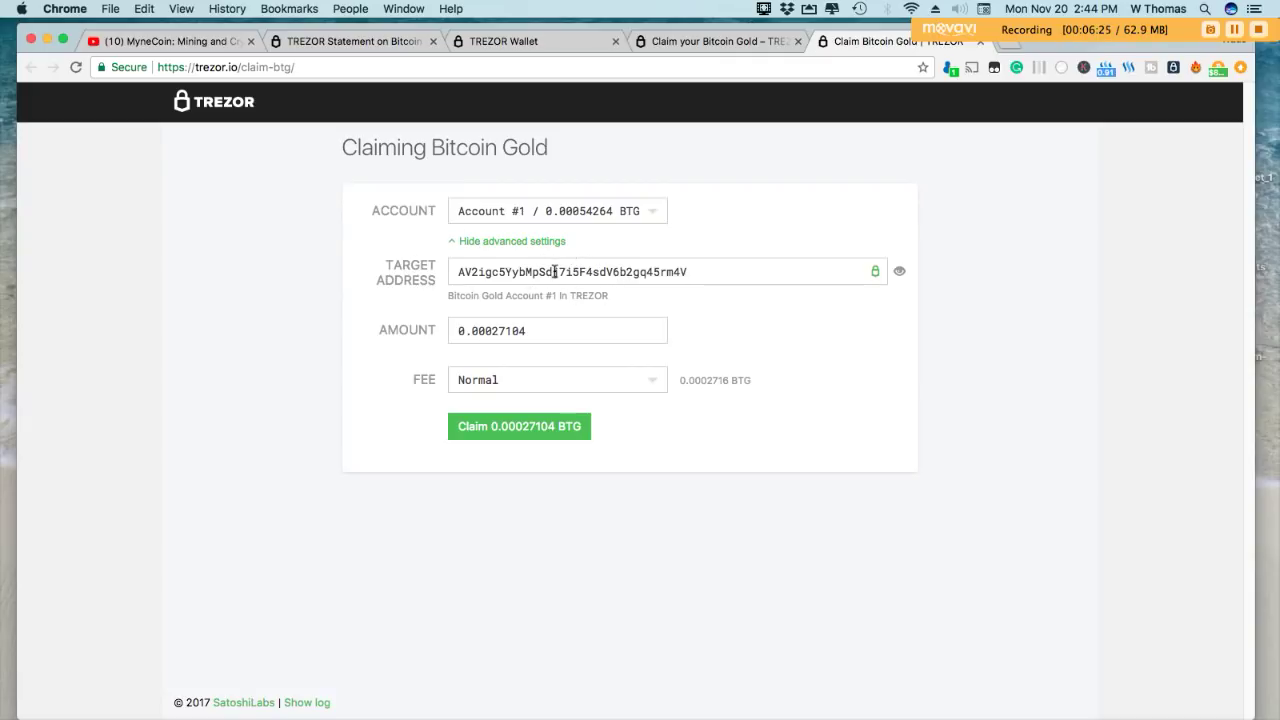
{"action": "left_click", "coordinate": [527, 427]}
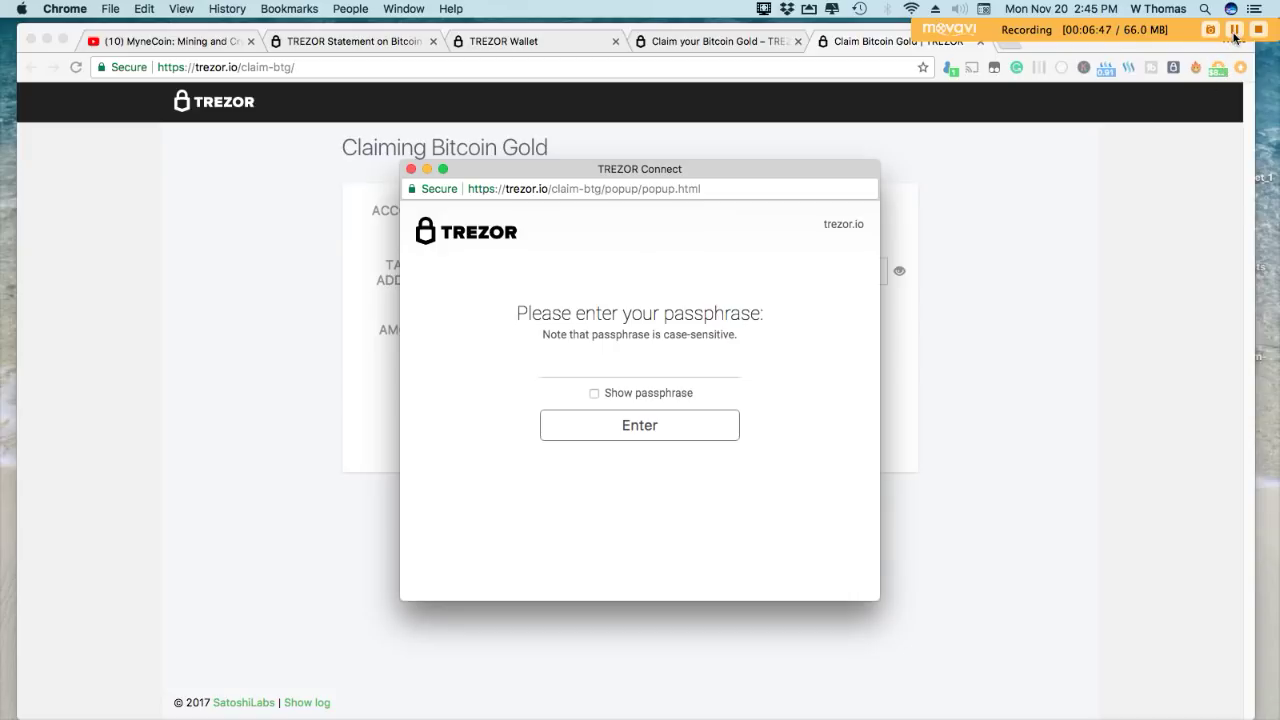
{"action": "left_click", "coordinate": [1234, 37]}
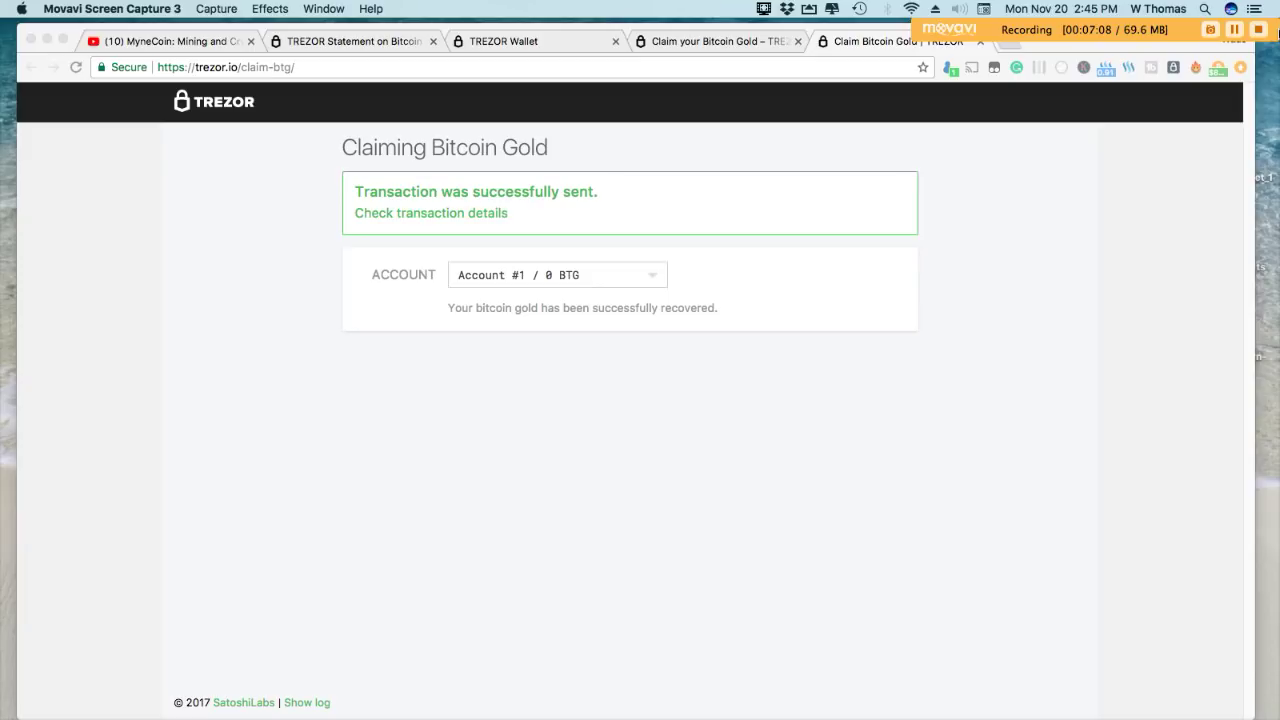
{"action": "left_click", "coordinate": [616, 277]}
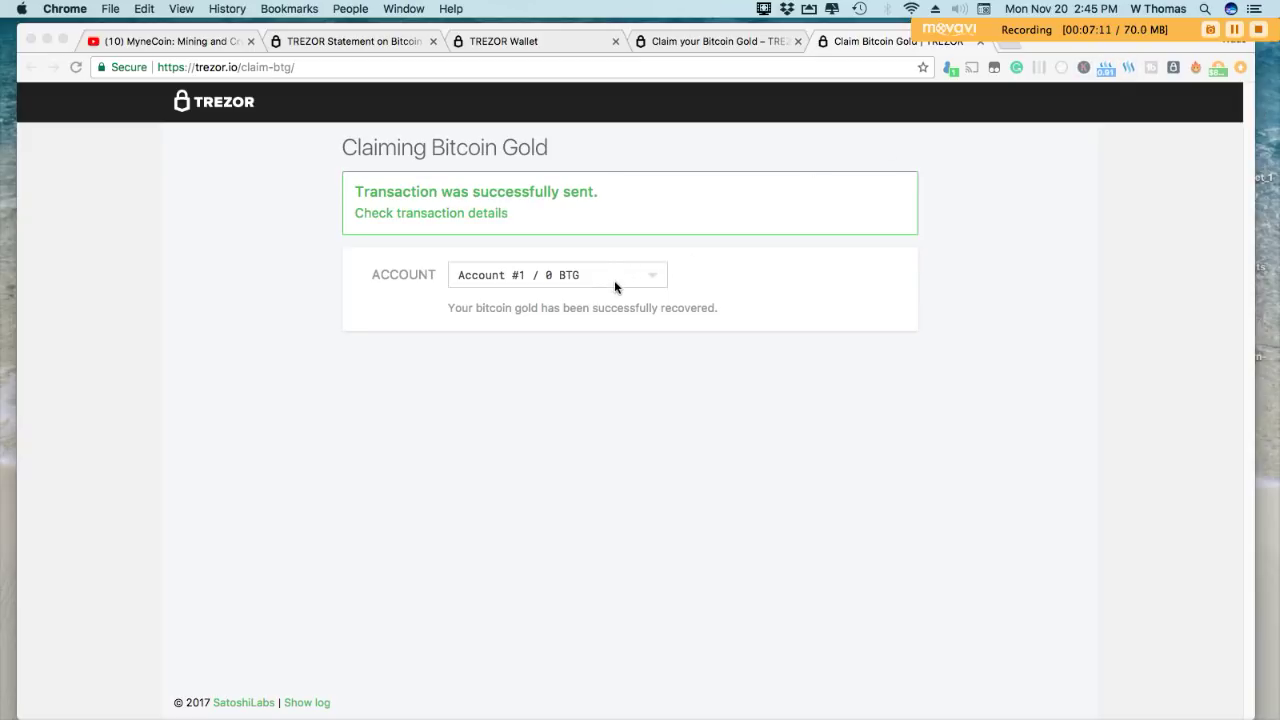
{"action": "left_click", "coordinate": [564, 285]}
Step: Claim 0.00581777 BTG from Account #2, confirm on the device, and close the claim tool
{"action": "left_click", "coordinate": [563, 291]}
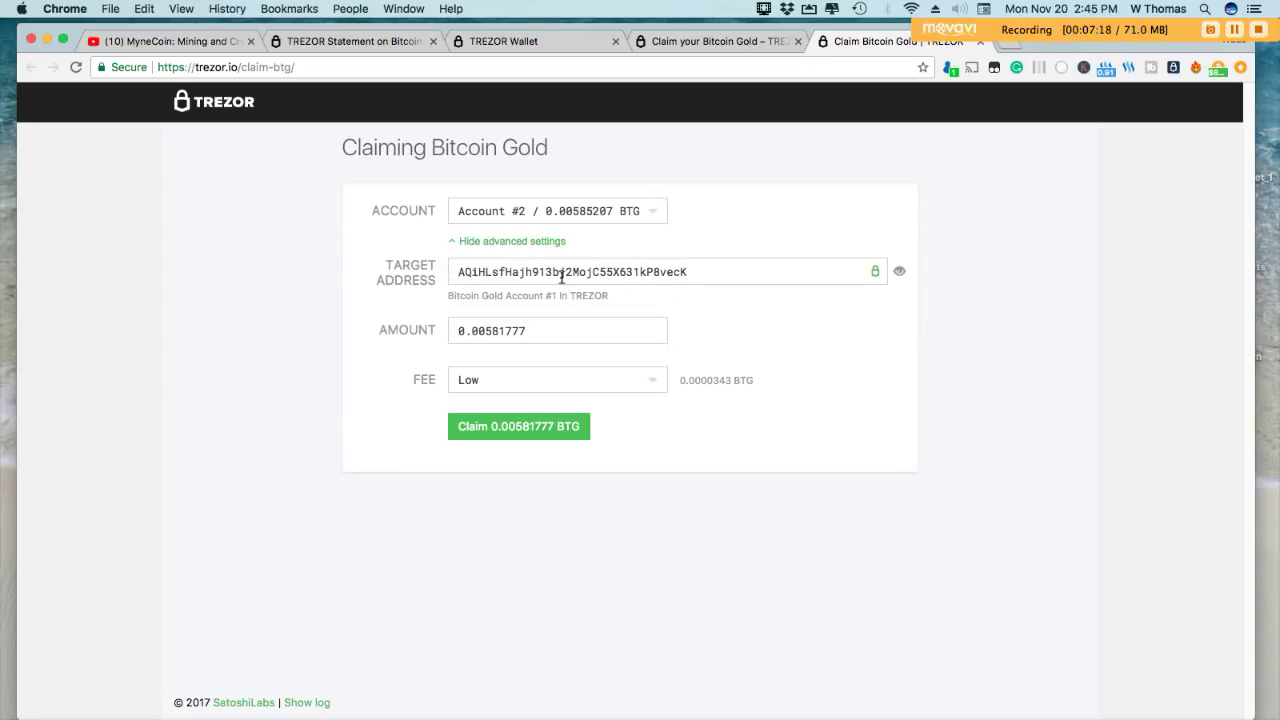
{"action": "left_click", "coordinate": [503, 432]}
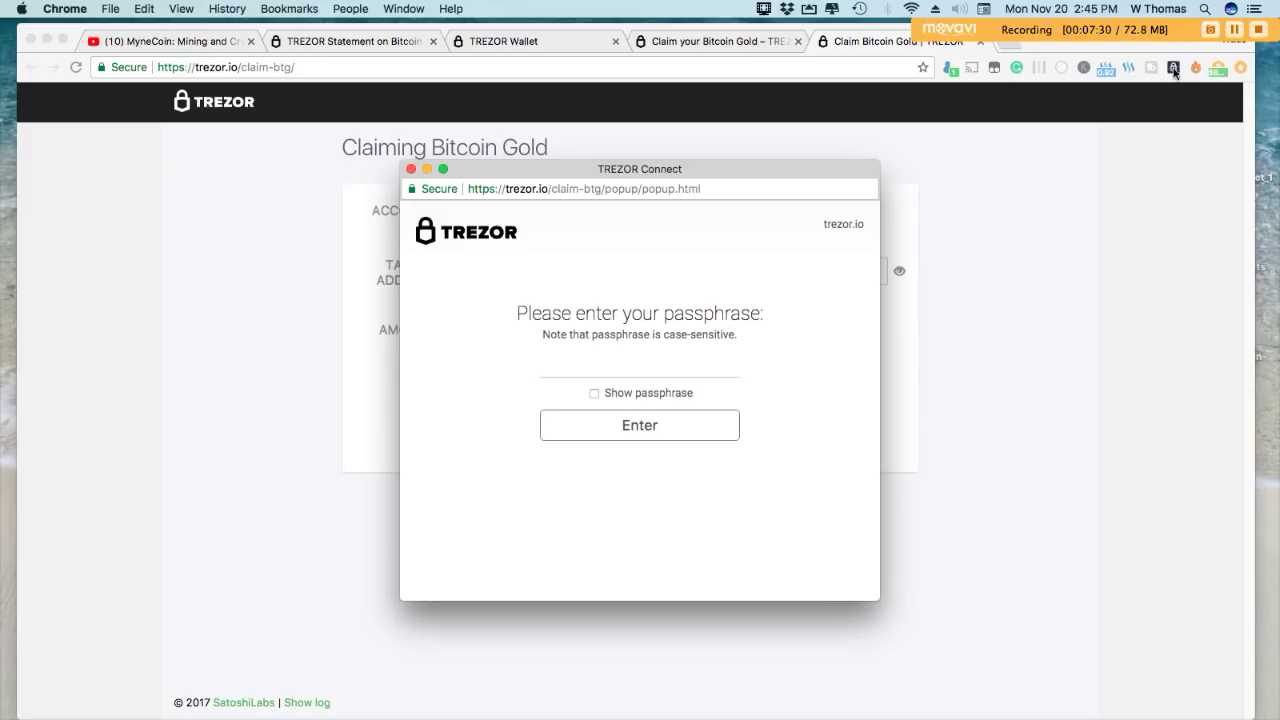
{"action": "left_click", "coordinate": [1236, 35]}
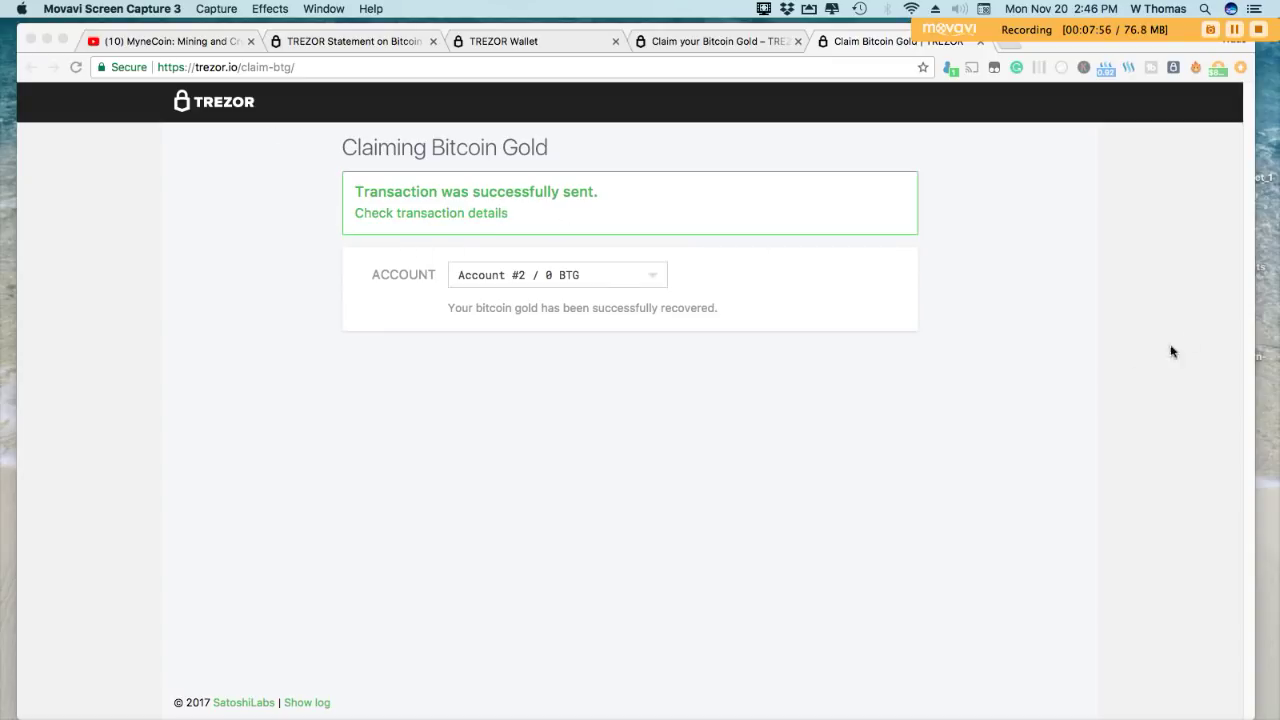
{"action": "key", "text": "super+w"}
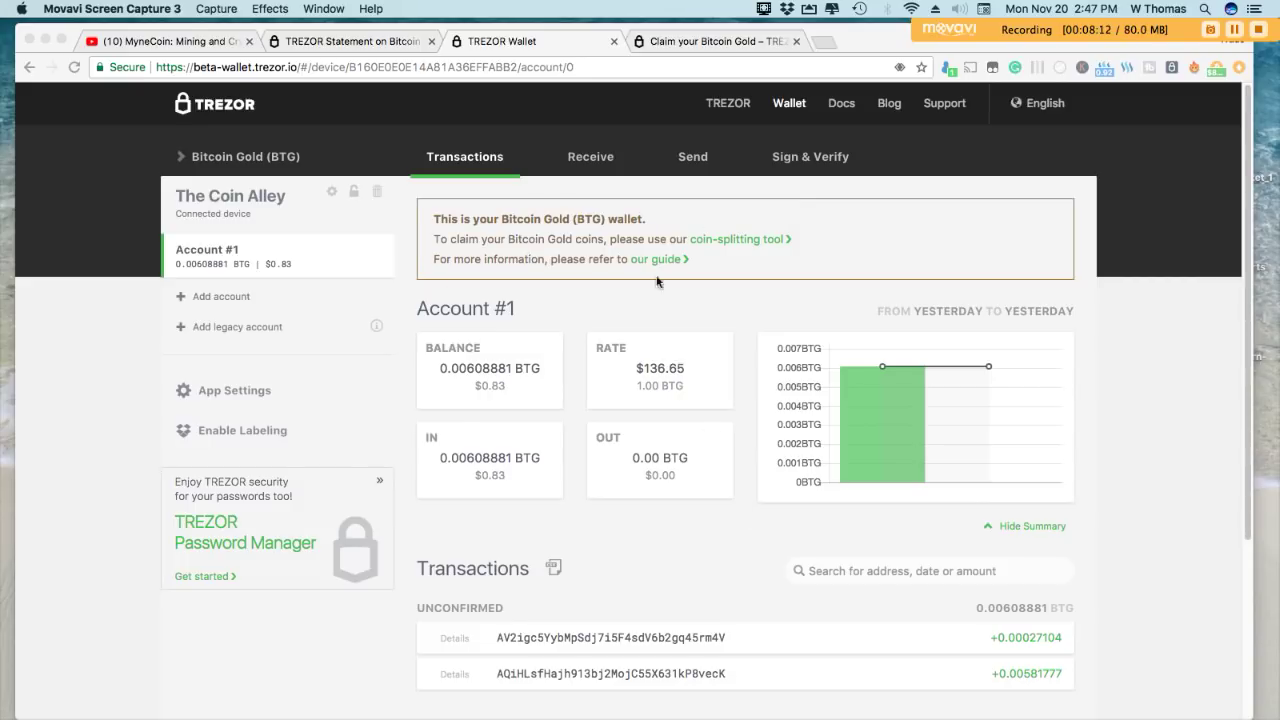
Step: Check the 0.00608881 BTG balance and the USD value of both unconfirmed deposits
{"action": "left_click", "coordinate": [1246, 292]}
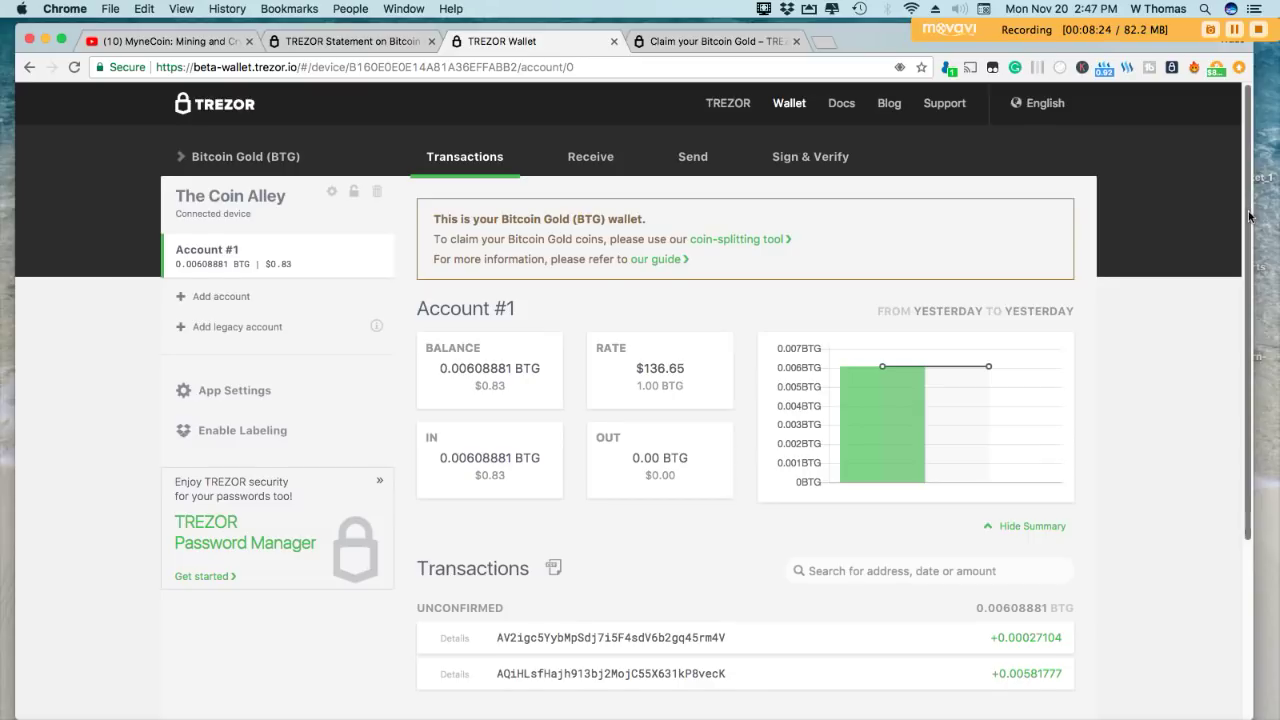
{"action": "scroll", "coordinate": [1249, 216], "scroll_direction": "down", "scroll_amount": 3}
{"action": "mouse_move", "coordinate": [1030, 547]}
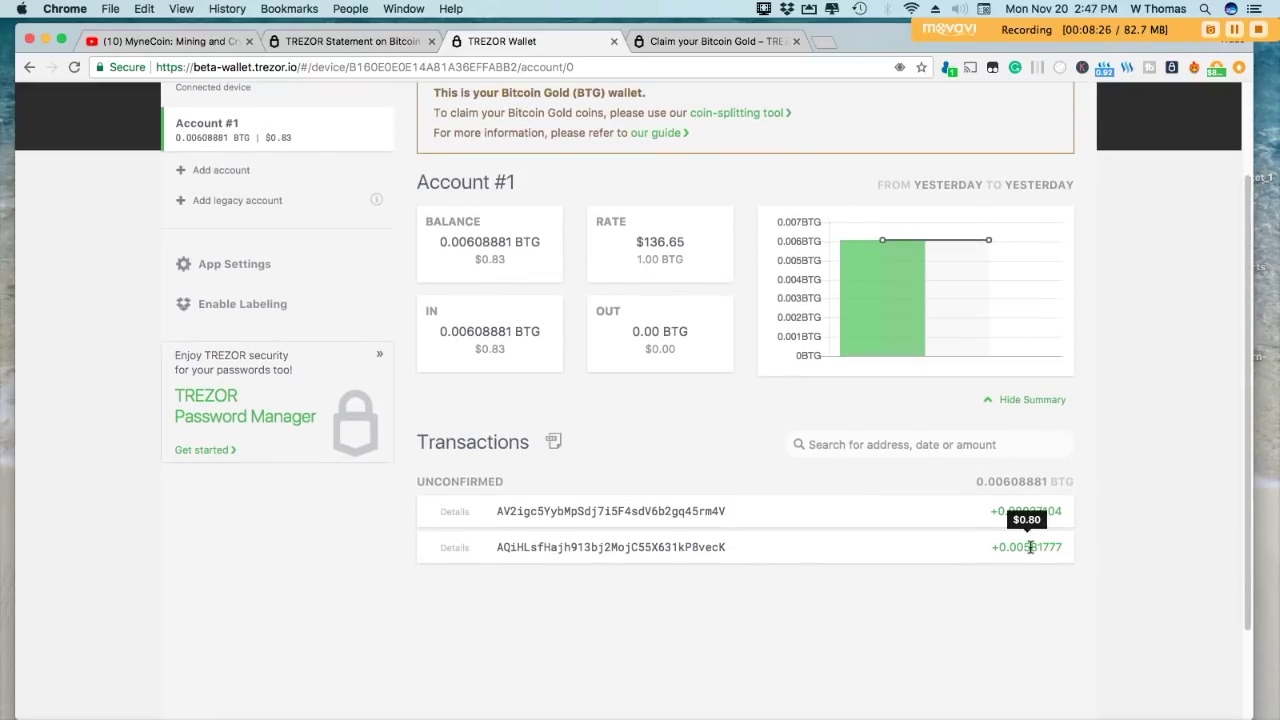
{"action": "mouse_move", "coordinate": [1020, 505]}
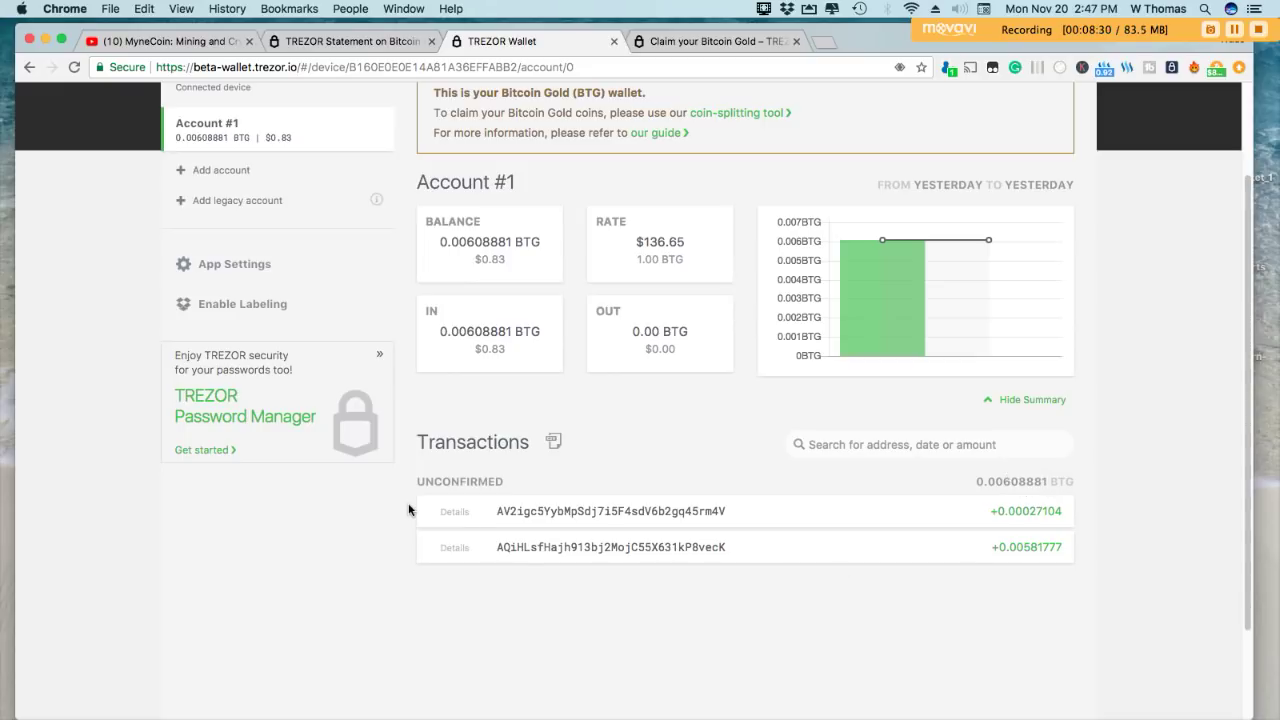
{"action": "mouse_move", "coordinate": [1043, 525]}
{"action": "scroll", "coordinate": [1250, 224], "scroll_direction": "up", "scroll_amount": 1}
{"action": "scroll", "coordinate": [1250, 224], "scroll_direction": "up", "scroll_amount": 1}
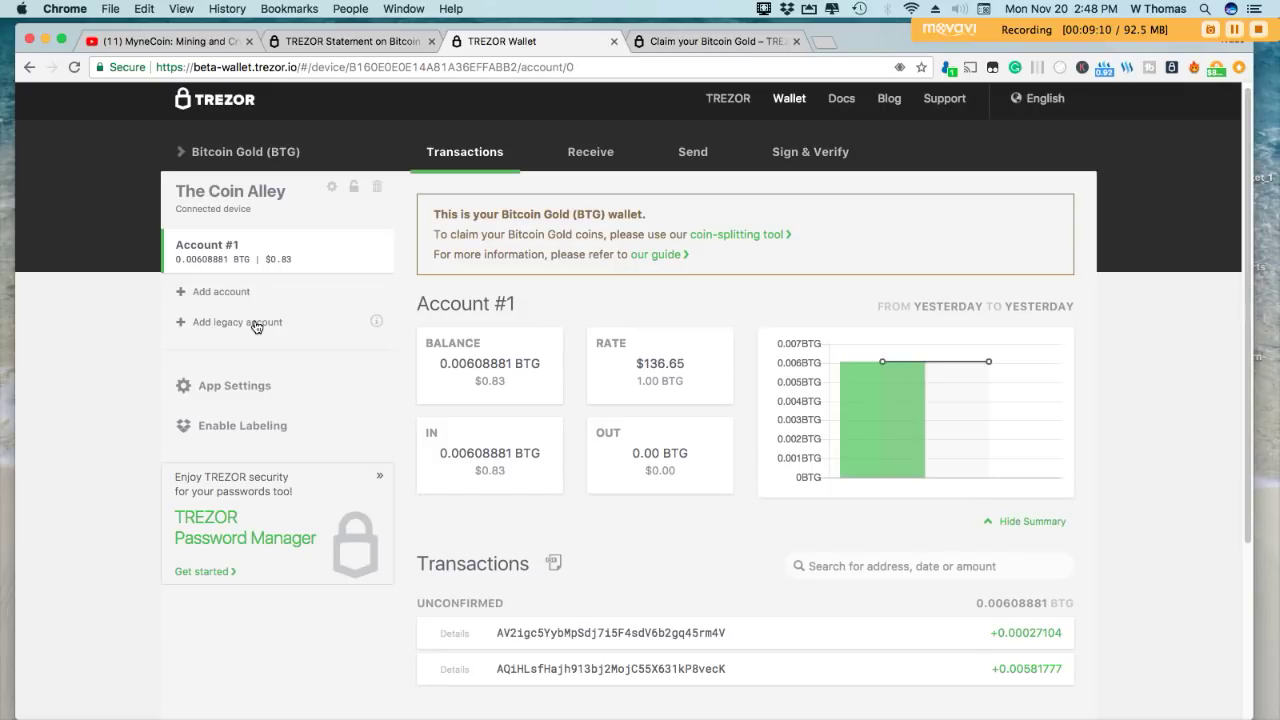
{"action": "left_click", "coordinate": [1234, 29]}
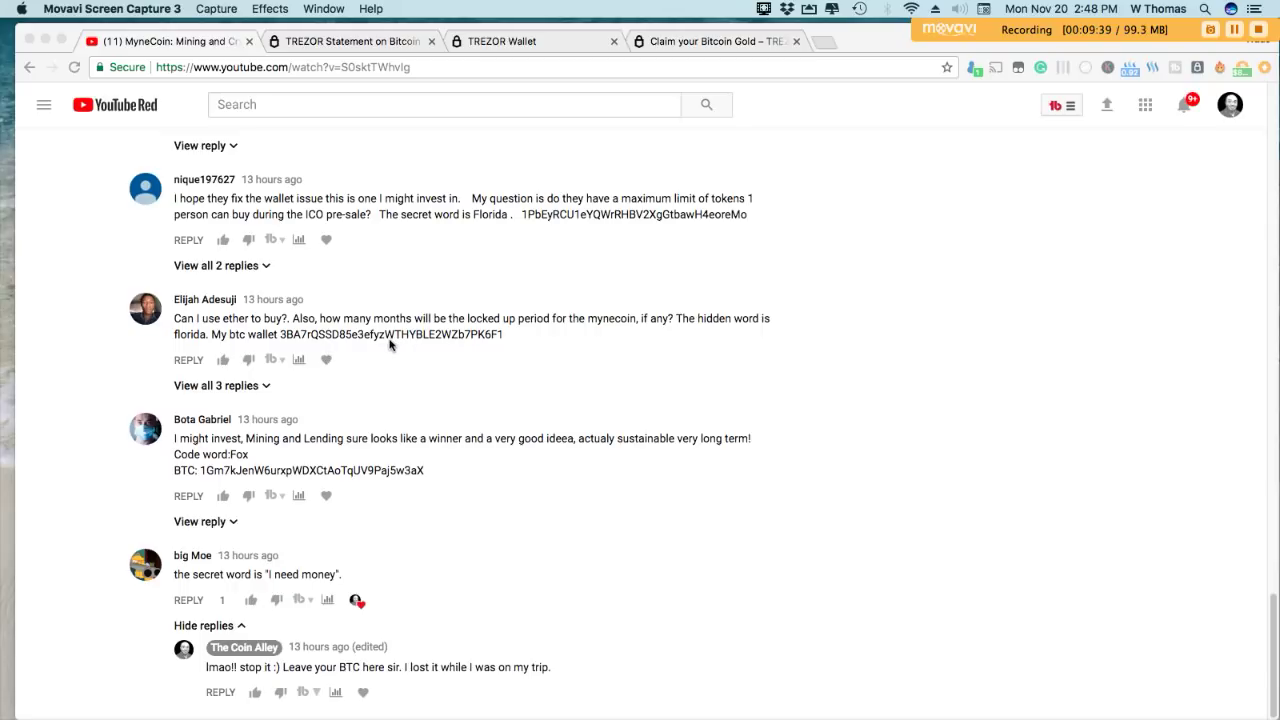
{"action": "mouse_move", "coordinate": [620, 718]}
{"action": "mouse_move", "coordinate": [762, 716]}
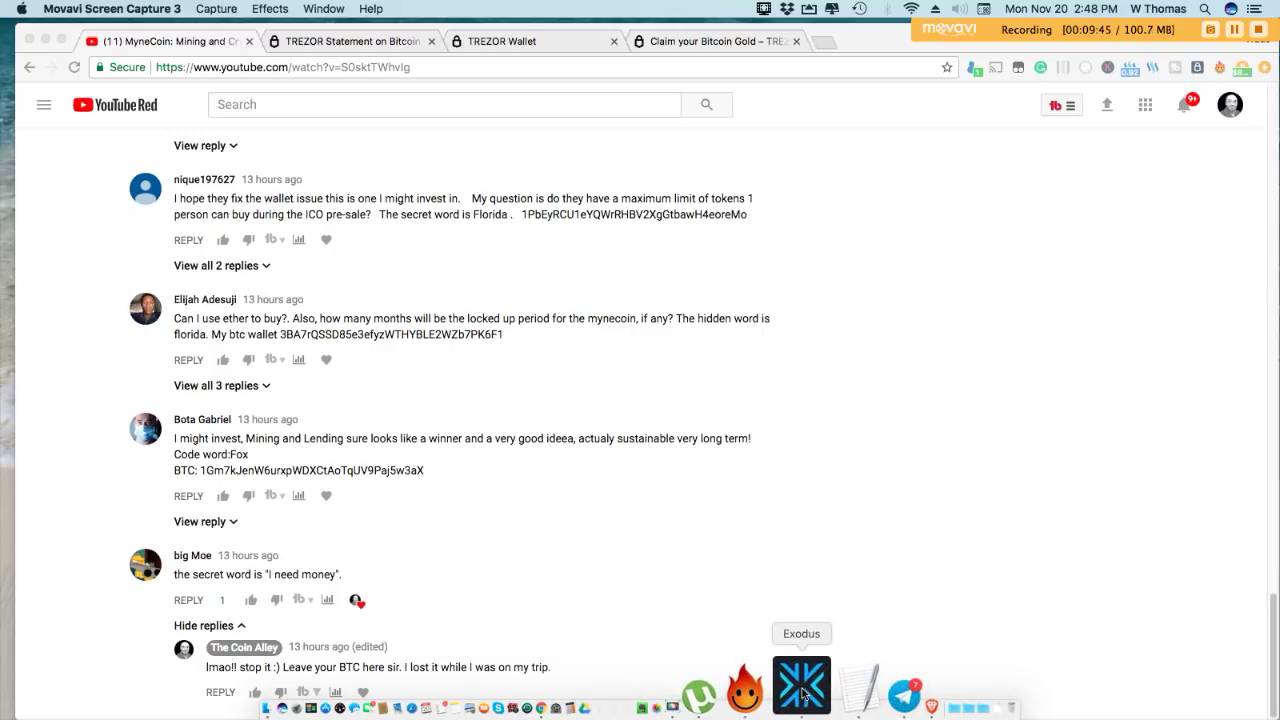
{"action": "left_click", "coordinate": [806, 690]}
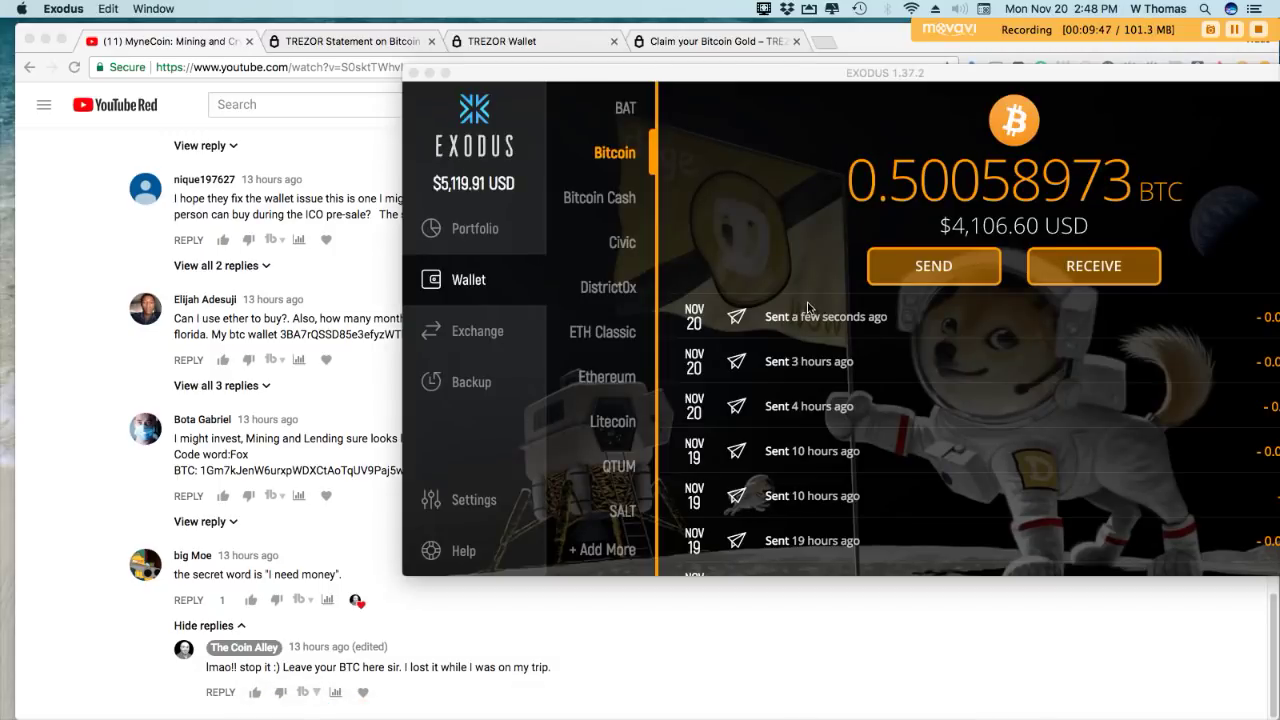
Step: Start a new Bitcoin payment in Exodus and paste the commenter's Bitcoin address
{"action": "left_click_drag", "start_coordinate": [796, 73], "coordinate": [778, 310]}
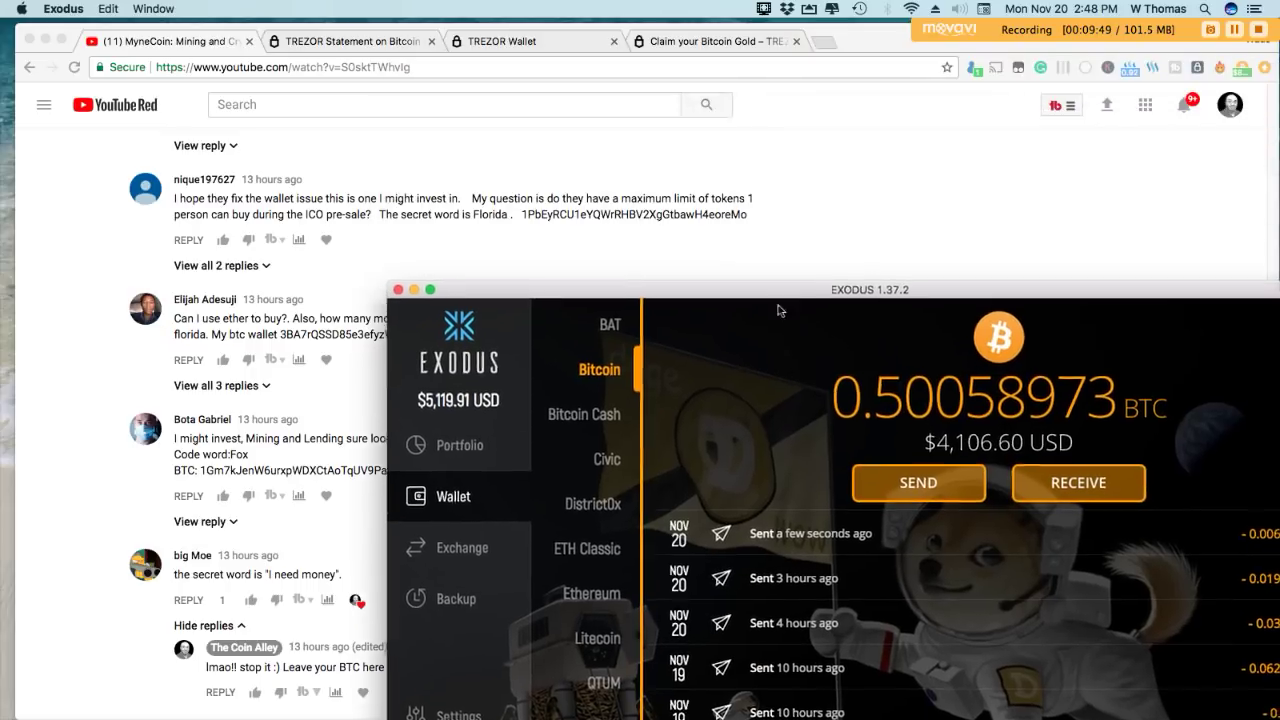
{"action": "left_click", "coordinate": [1234, 30]}
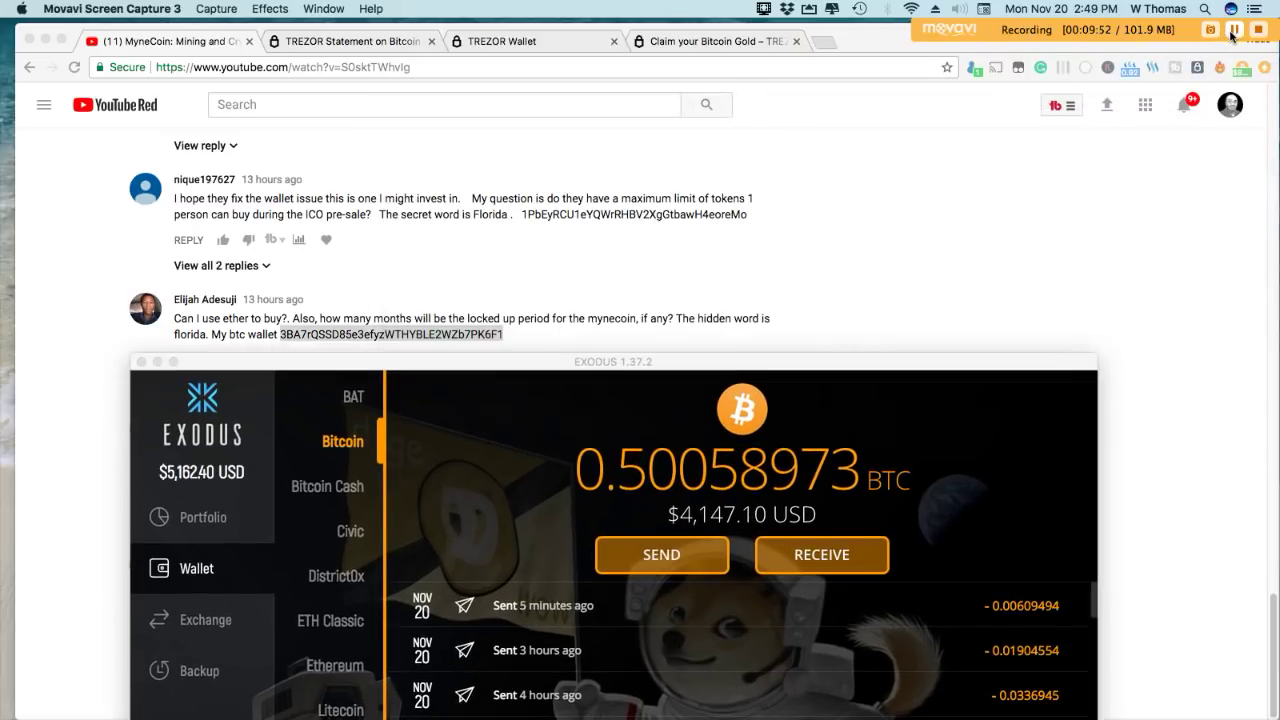
{"action": "left_click", "coordinate": [684, 567]}
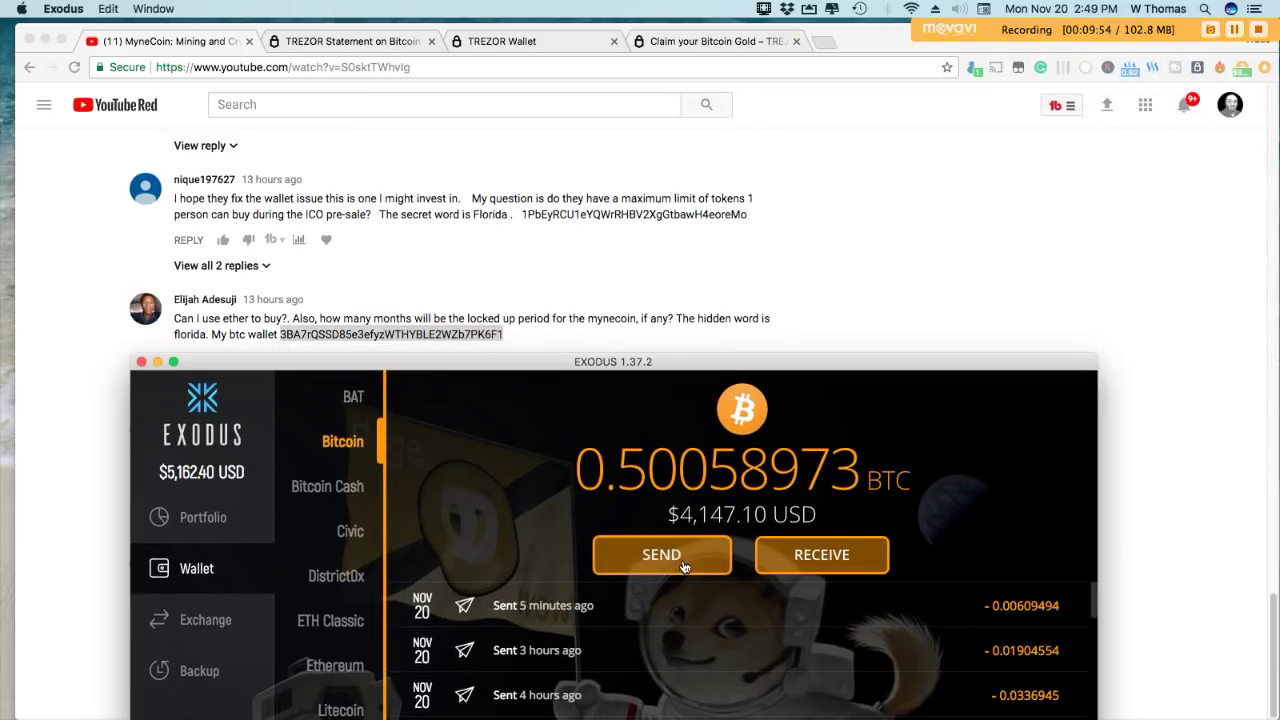
{"action": "left_click", "coordinate": [684, 567]}
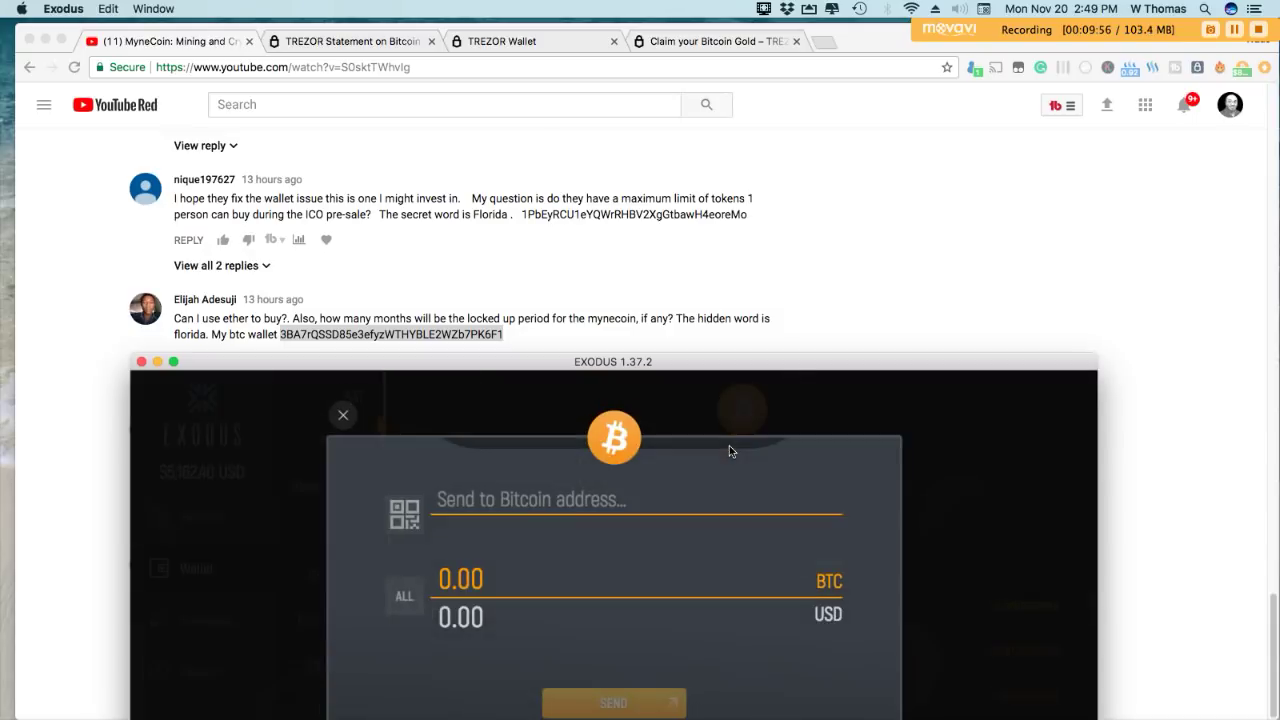
{"action": "right_click", "coordinate": [482, 512]}
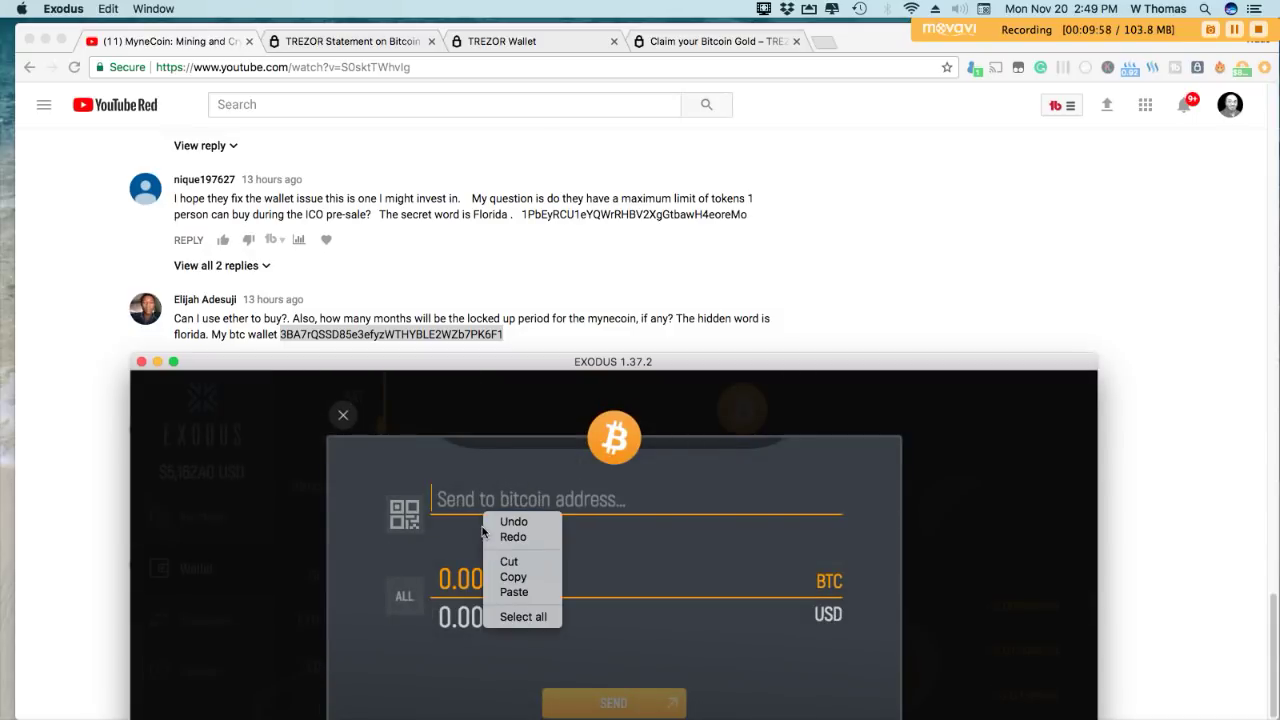
{"action": "left_click", "coordinate": [512, 590]}
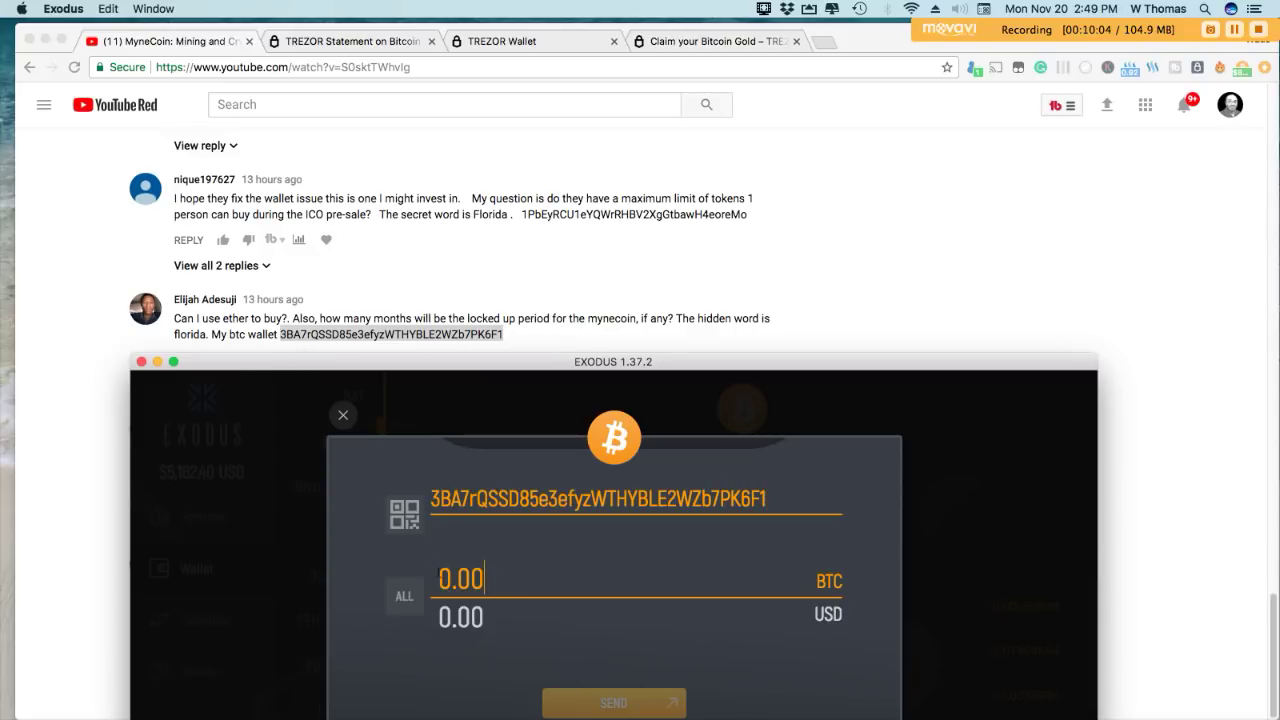
Step: Send 0.00645 BTC (53.43 USD) to that address and dismiss the success message
{"action": "left_click_drag", "start_coordinate": [506, 593], "coordinate": [405, 567]}
{"action": "type", "text": "0.00645"}
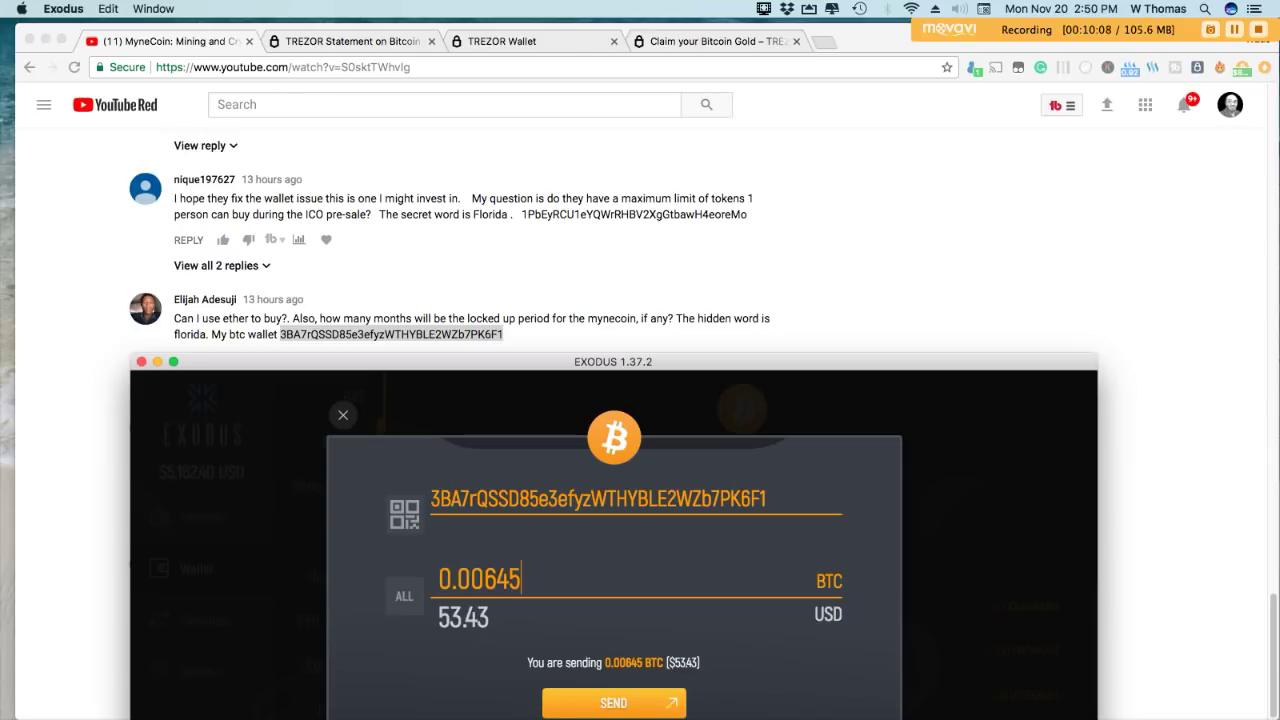
{"action": "left_click_drag", "start_coordinate": [850, 374], "coordinate": [848, 318]}
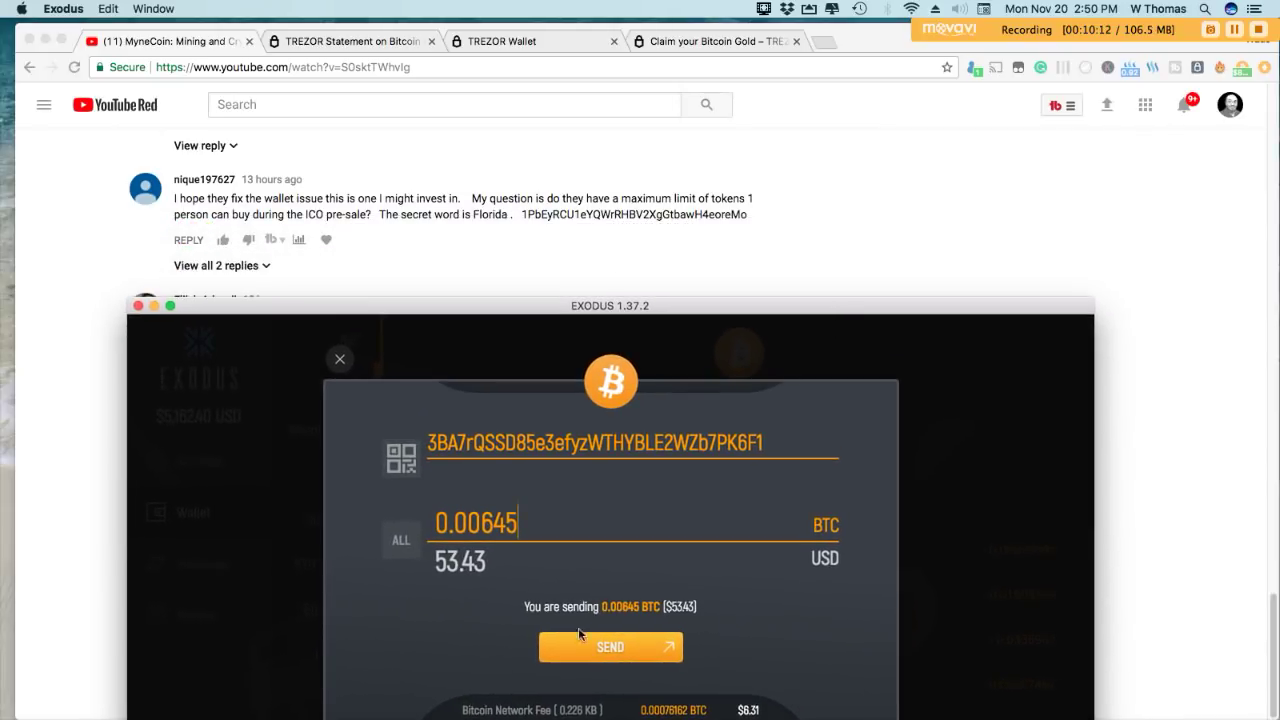
{"action": "left_click", "coordinate": [612, 650]}
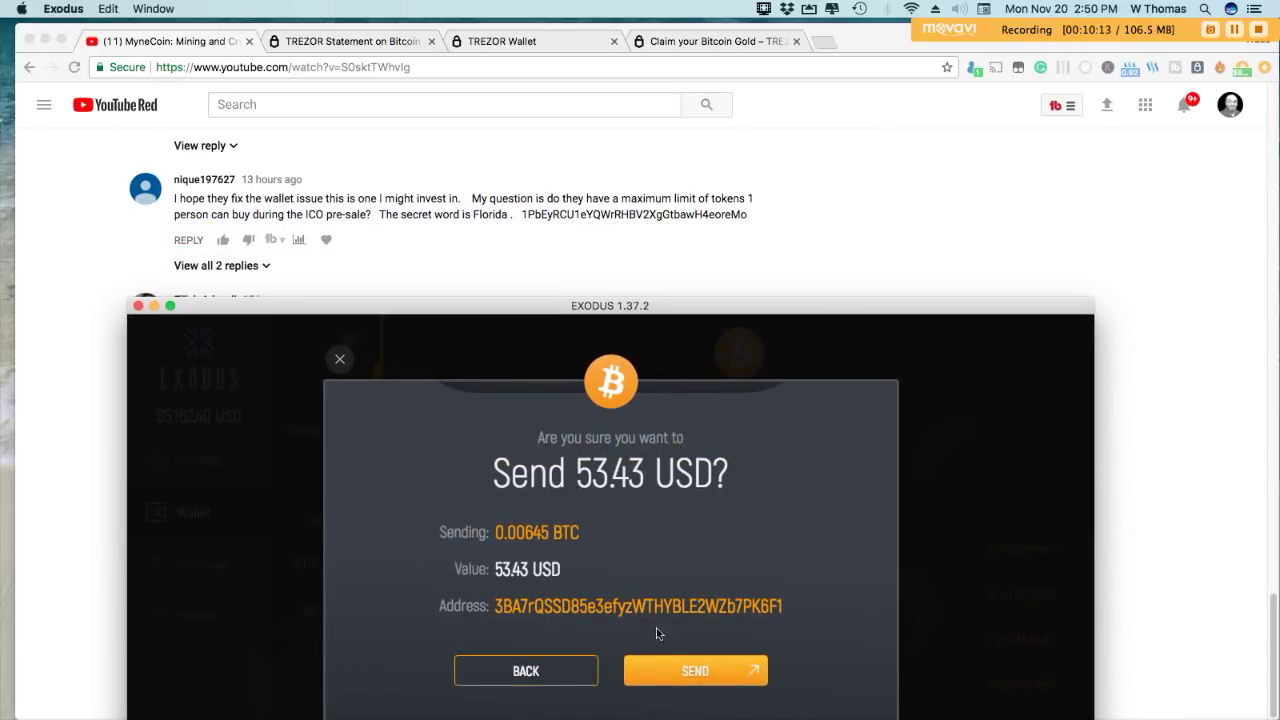
{"action": "left_click", "coordinate": [677, 669]}
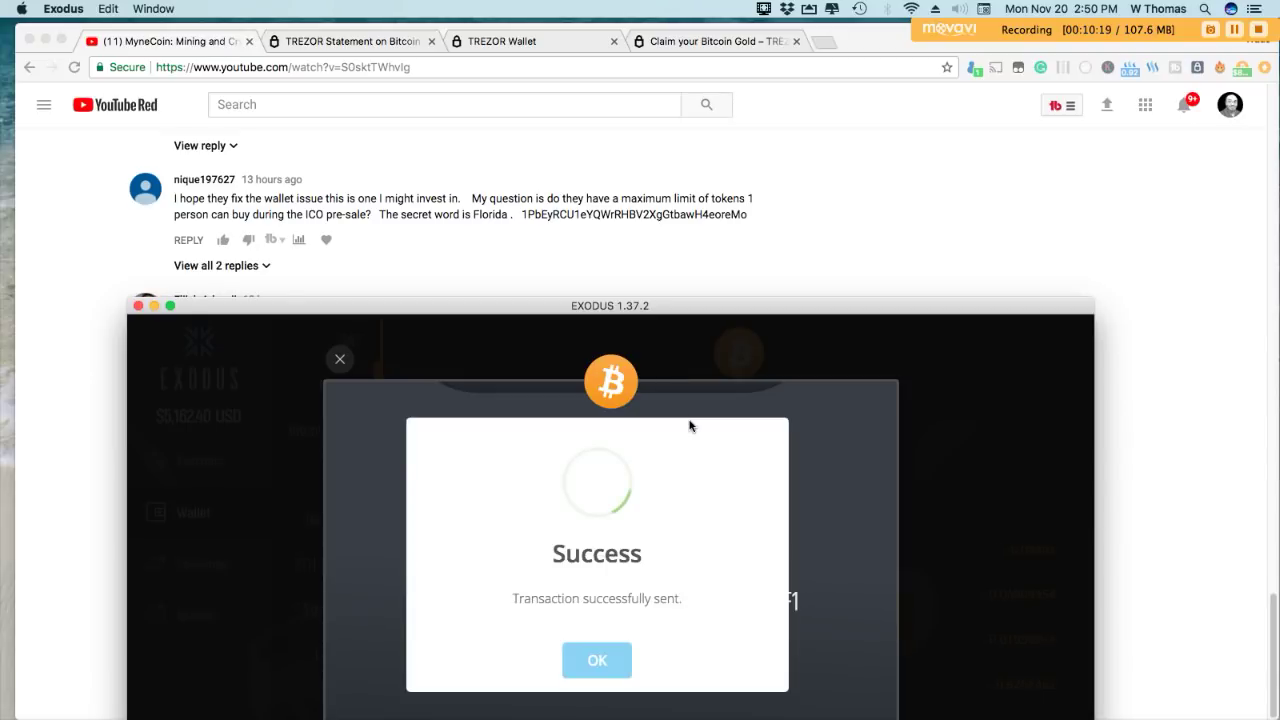
{"action": "left_click", "coordinate": [601, 665]}
Step: Switch Exodus to the Litecoin wallet
{"action": "left_click_drag", "start_coordinate": [506, 311], "coordinate": [578, 277]}
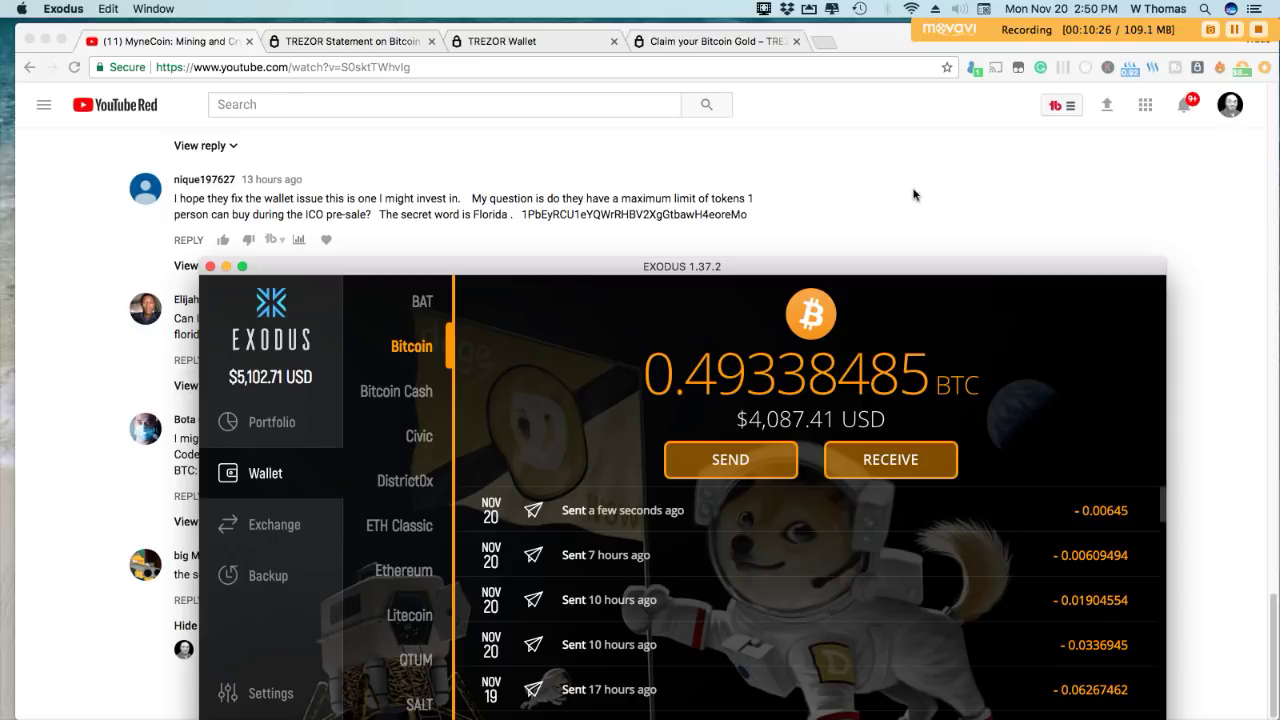
{"action": "left_click", "coordinate": [404, 620]}
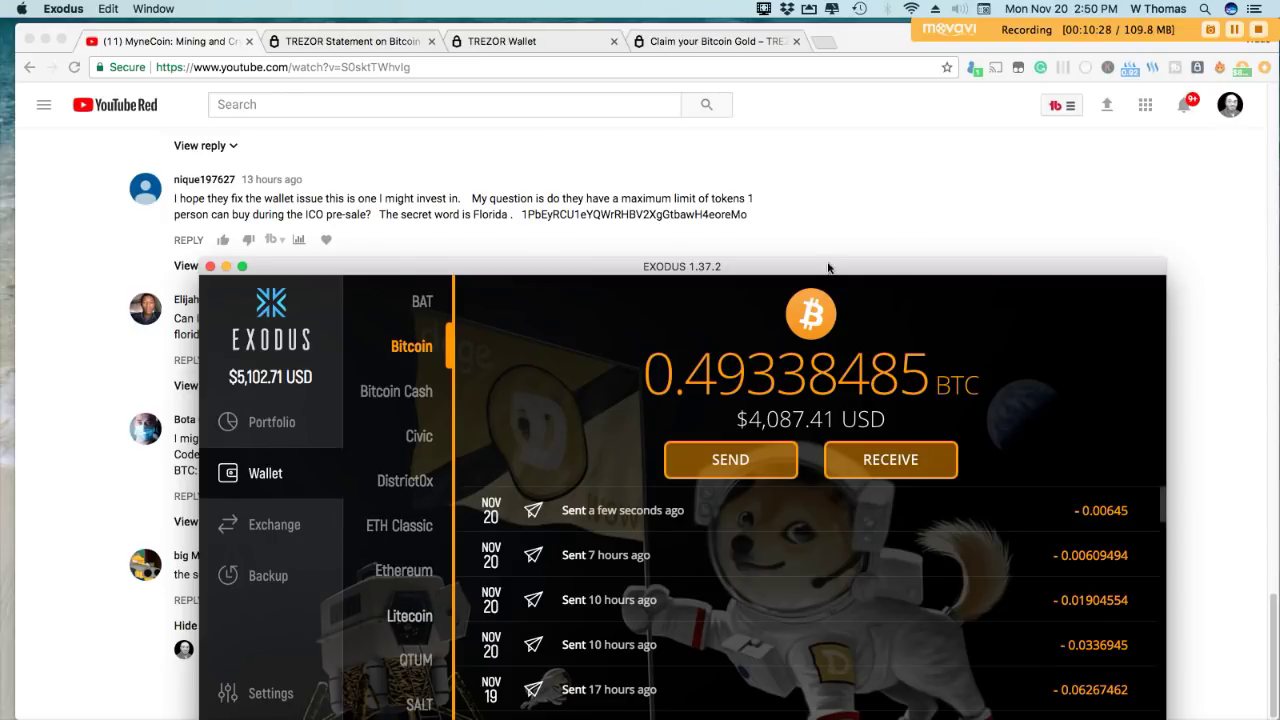
{"action": "left_click", "coordinate": [960, 190]}
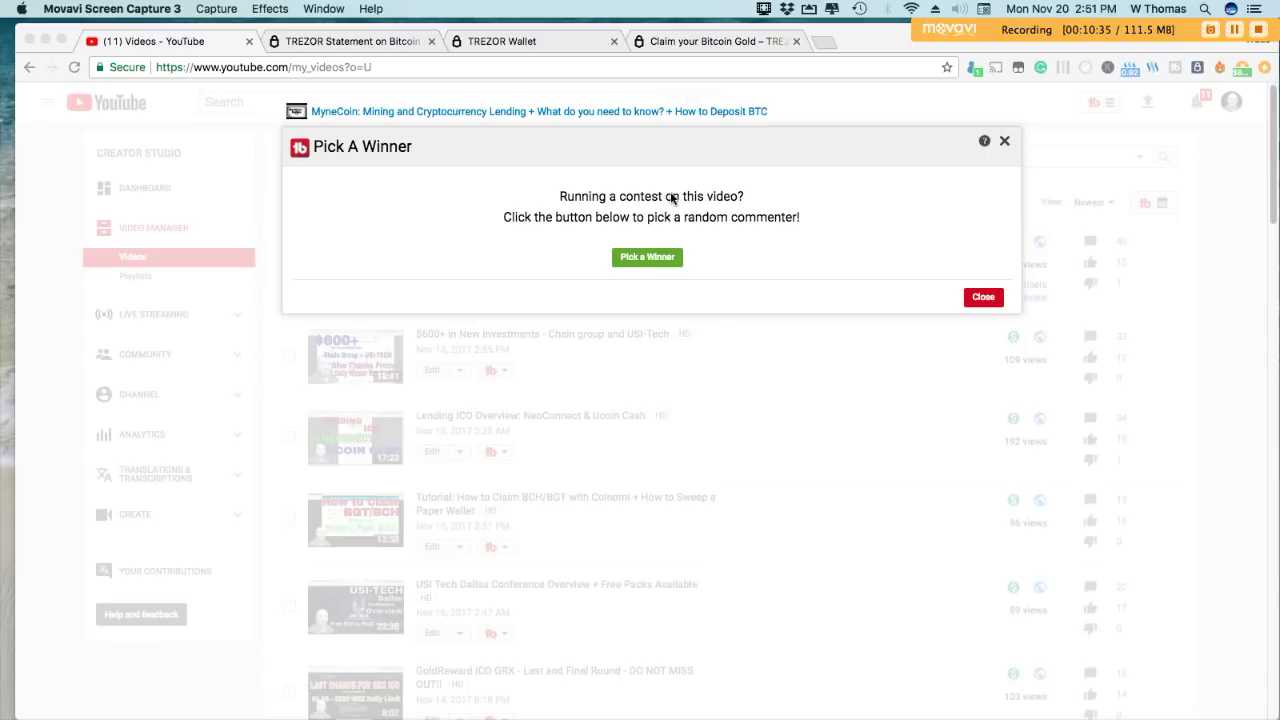
Step: Draw a random commenter in Pick A Winner, then redraw for a different winner
{"action": "left_click", "coordinate": [665, 206]}
{"action": "left_click", "coordinate": [635, 262]}
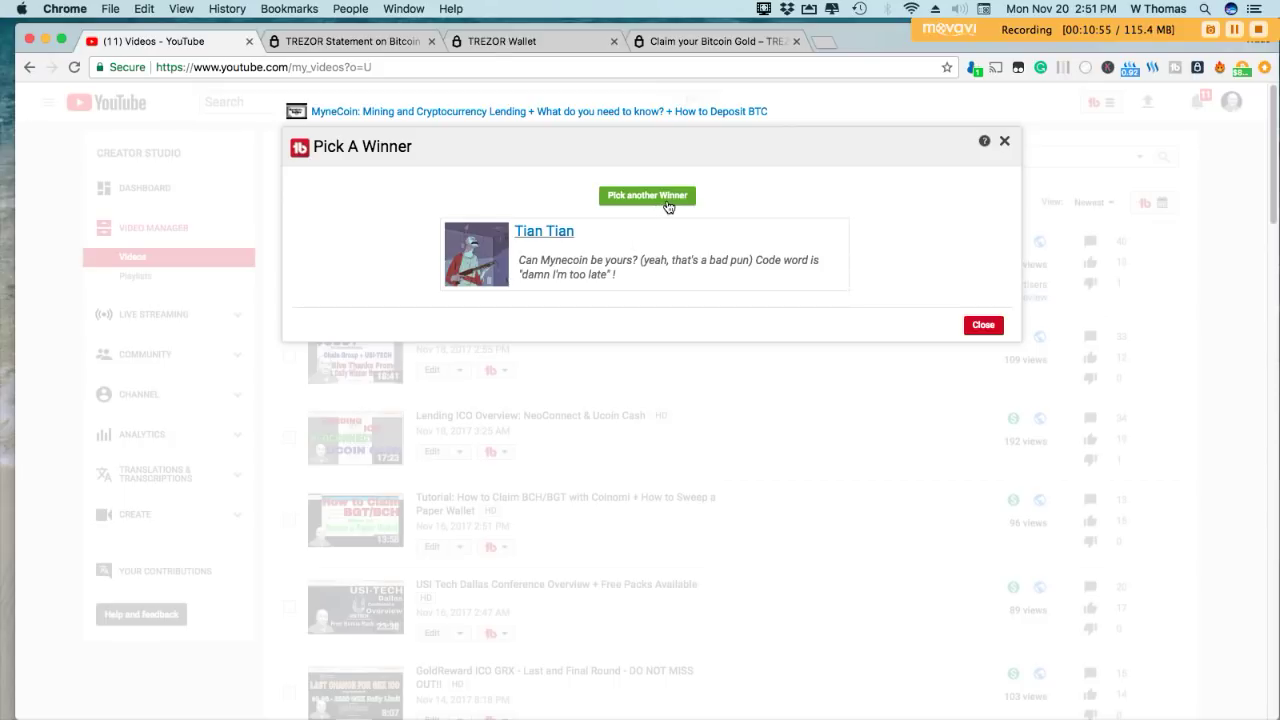
{"action": "left_click", "coordinate": [668, 200]}
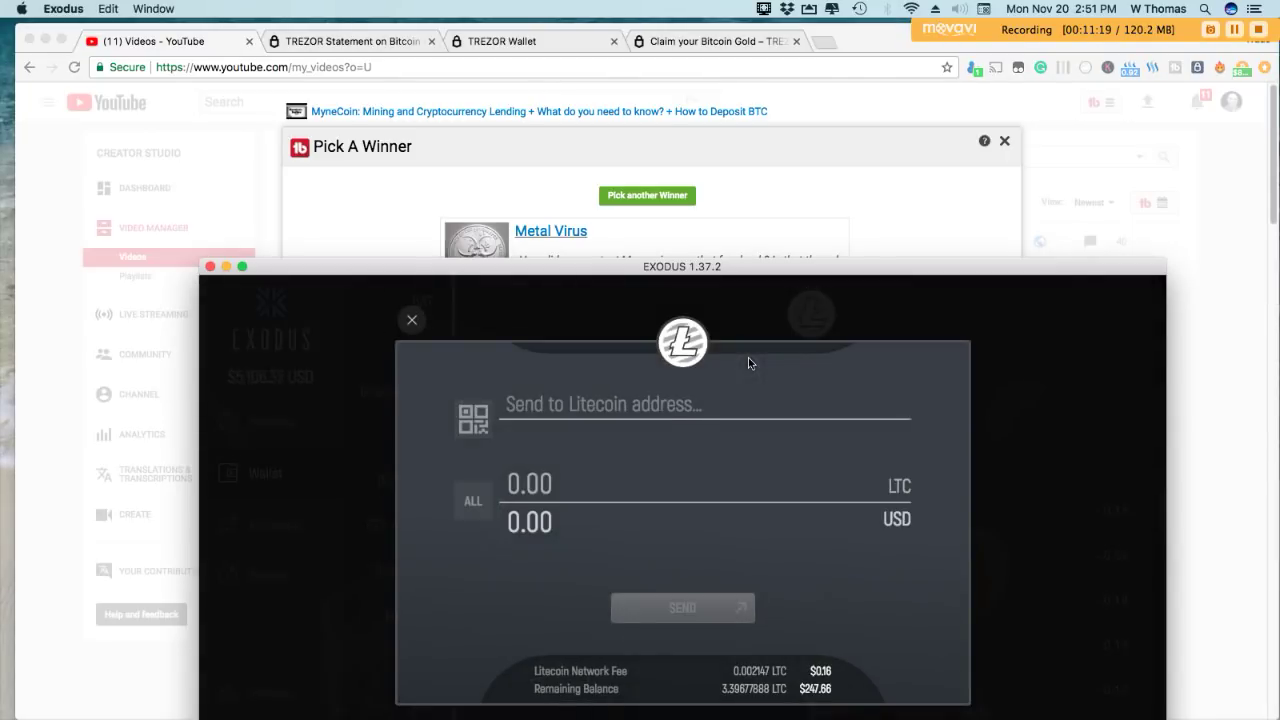
Step: Paste the winner's Litecoin address and send them 0.13 LTC ($9.48)
{"action": "right_click", "coordinate": [583, 402]}
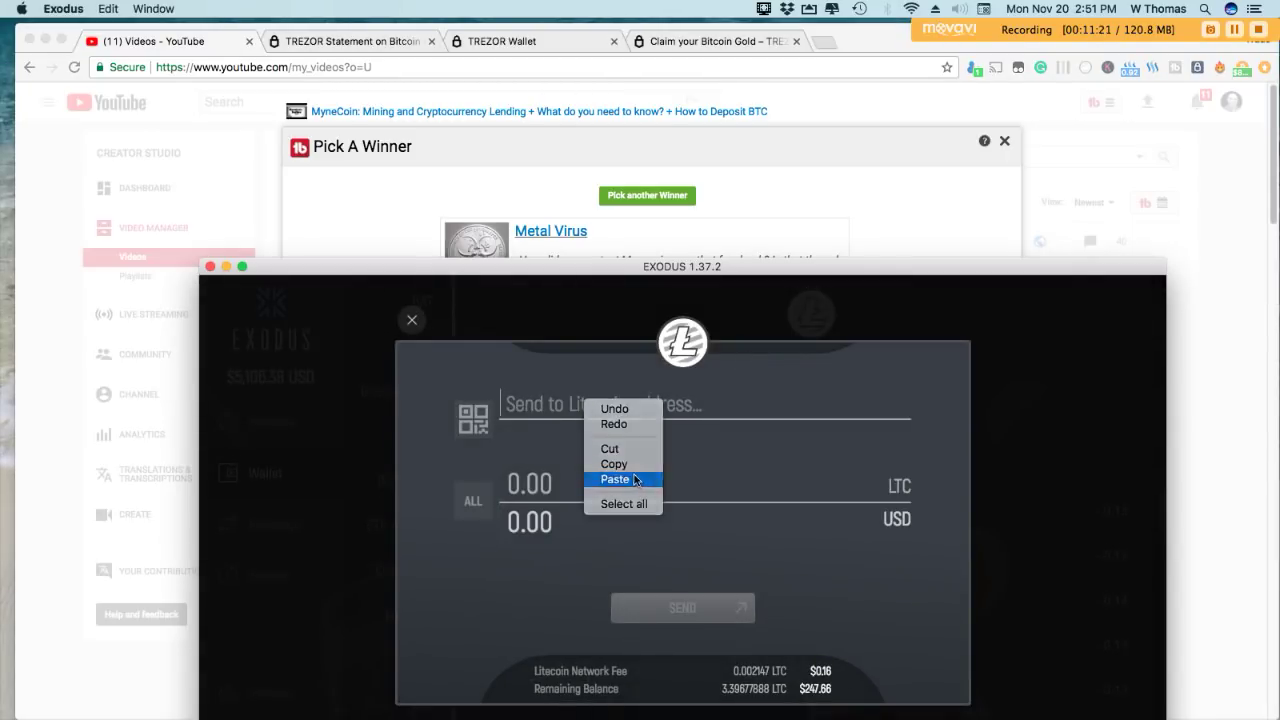
{"action": "left_click", "coordinate": [588, 480]}
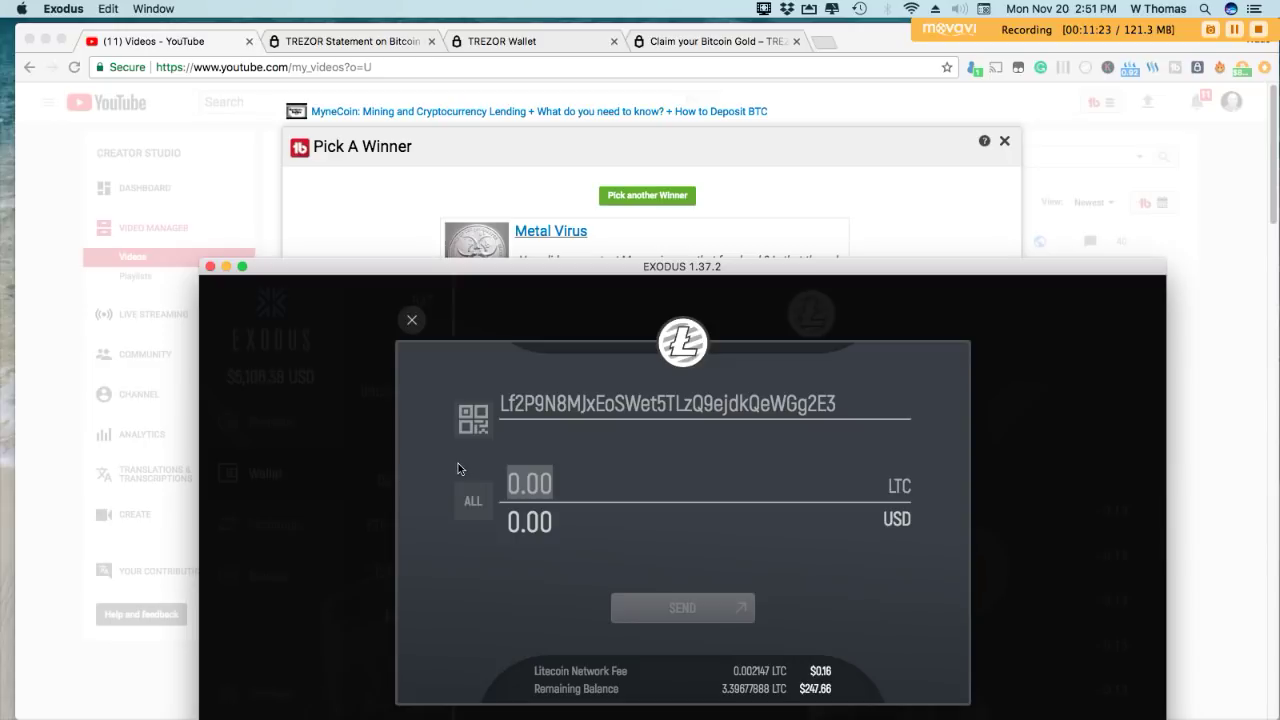
{"action": "type", "text": "0.13"}
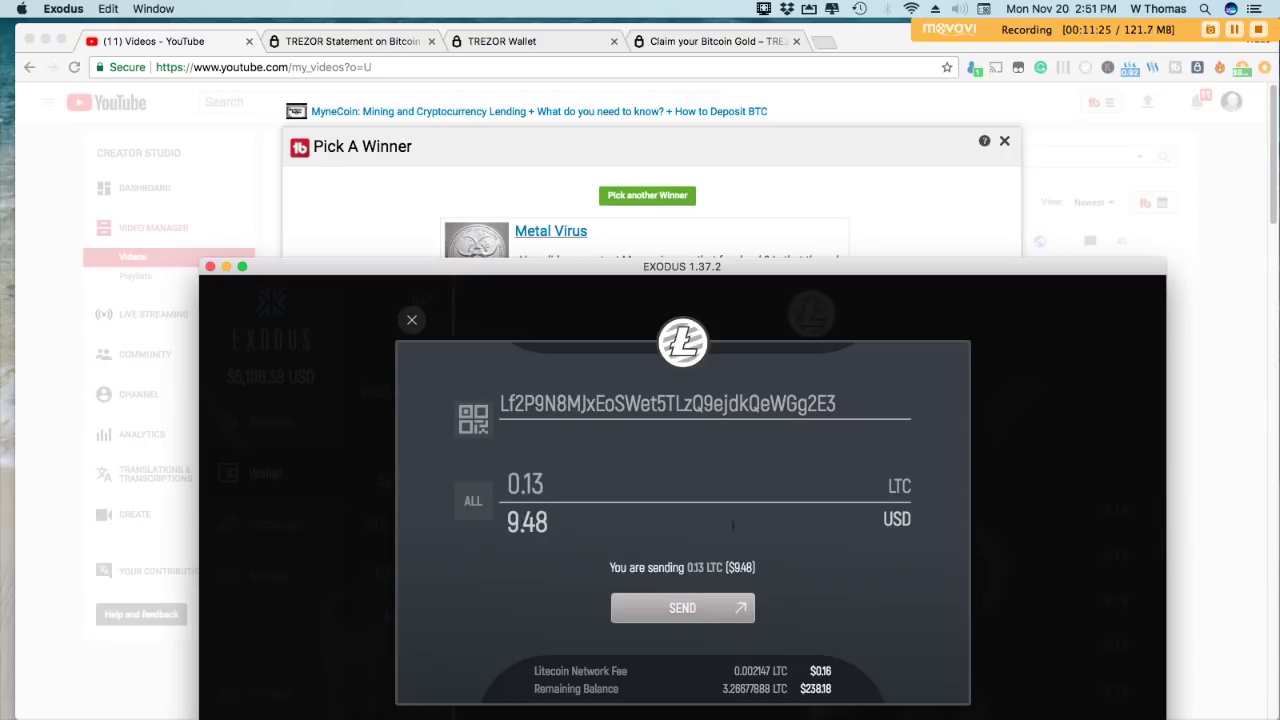
{"action": "left_click", "coordinate": [684, 620]}
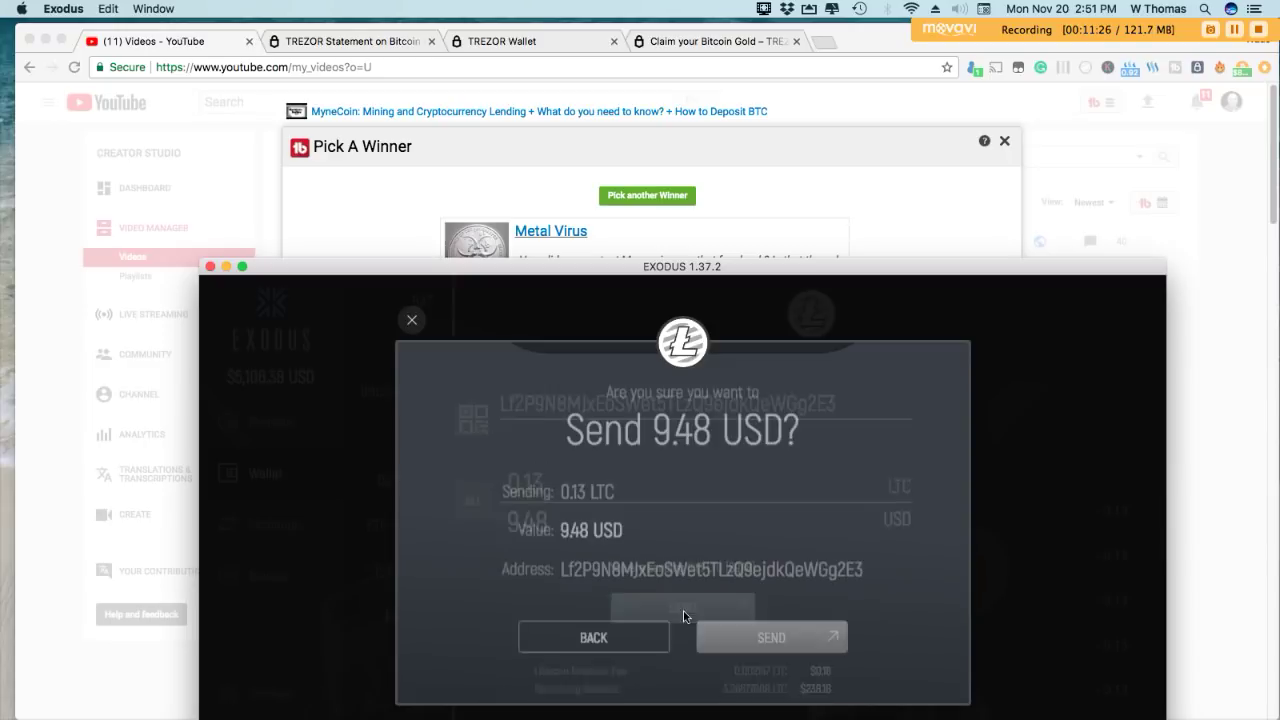
{"action": "left_click", "coordinate": [750, 628]}
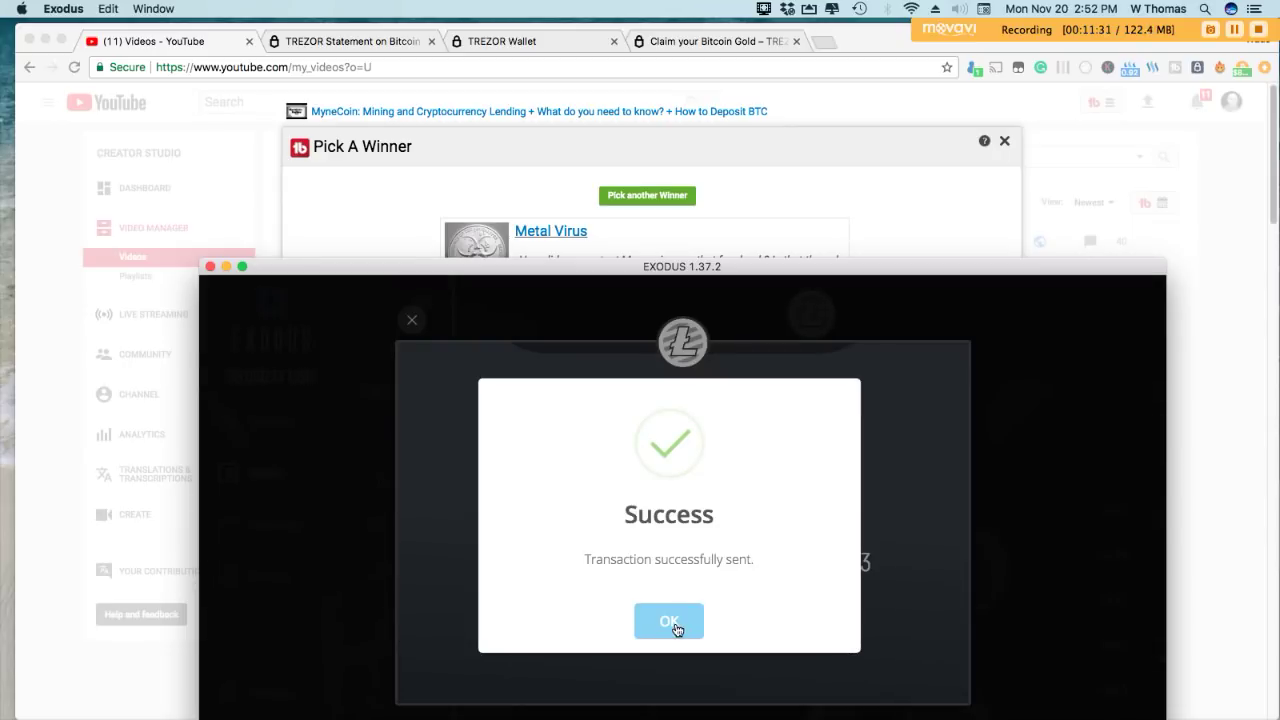
{"action": "left_click", "coordinate": [669, 621]}
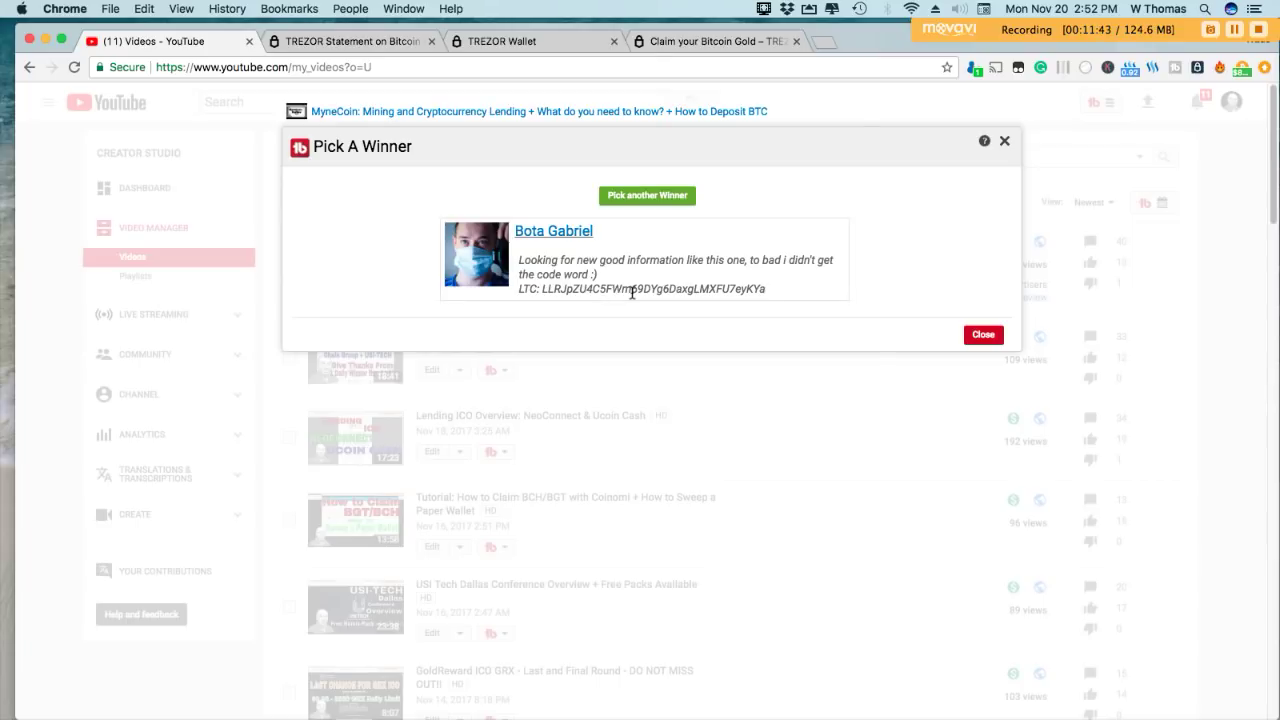
Step: Copy the winner's Litecoin address and paste it into a new Exodus Litecoin send form
{"action": "double_click", "coordinate": [634, 290]}
{"action": "right_click", "coordinate": [643, 297]}
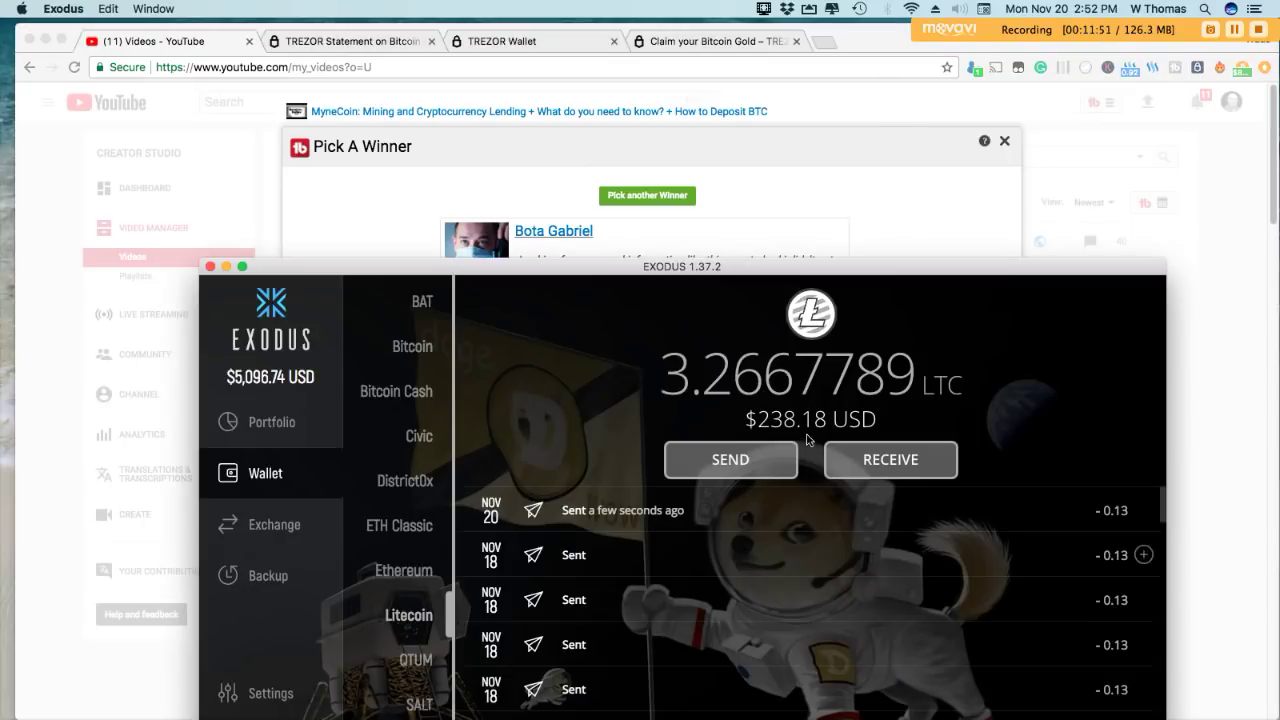
{"action": "left_click", "coordinate": [739, 470]}
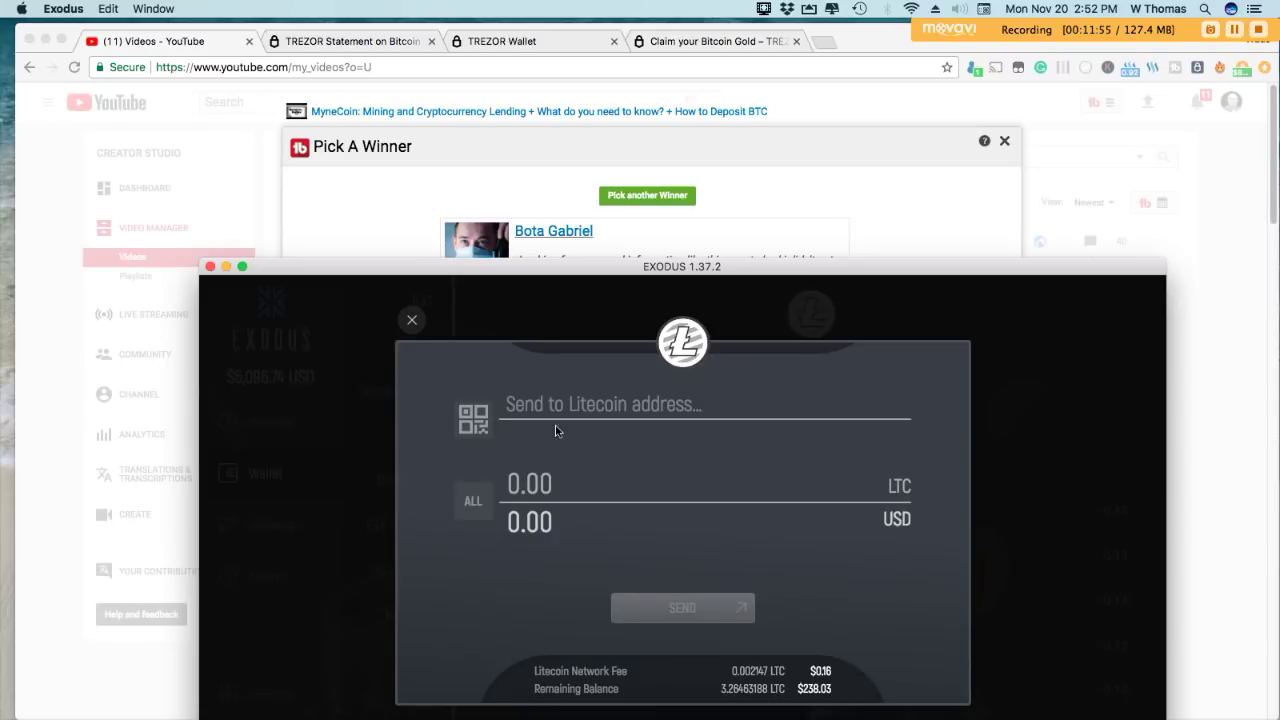
{"action": "left_click", "coordinate": [556, 405]}
{"action": "right_click", "coordinate": [557, 402]}
{"action": "left_click", "coordinate": [604, 478]}
Step: Send 0.13 LTC to the winner, leaving 3.1346319 LTC in the wallet
{"action": "type", "text": "0"}
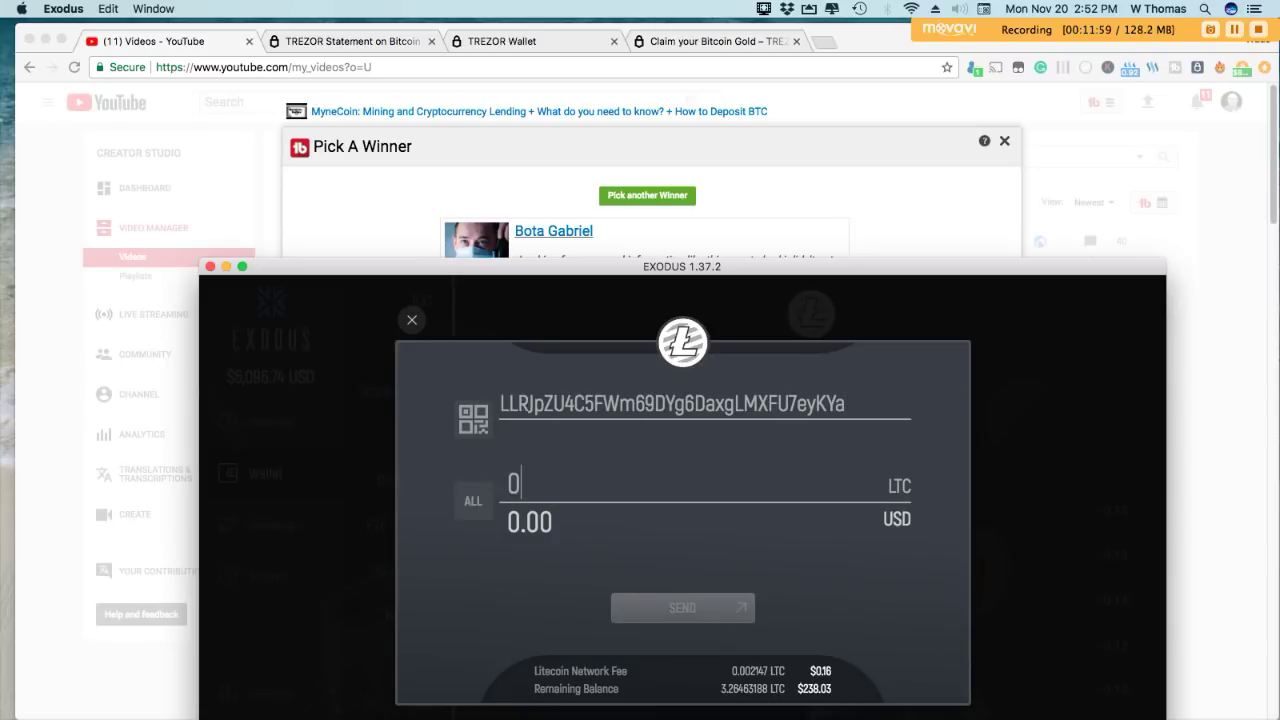
{"action": "type", "text": ".13"}
{"action": "left_click", "coordinate": [681, 608]}
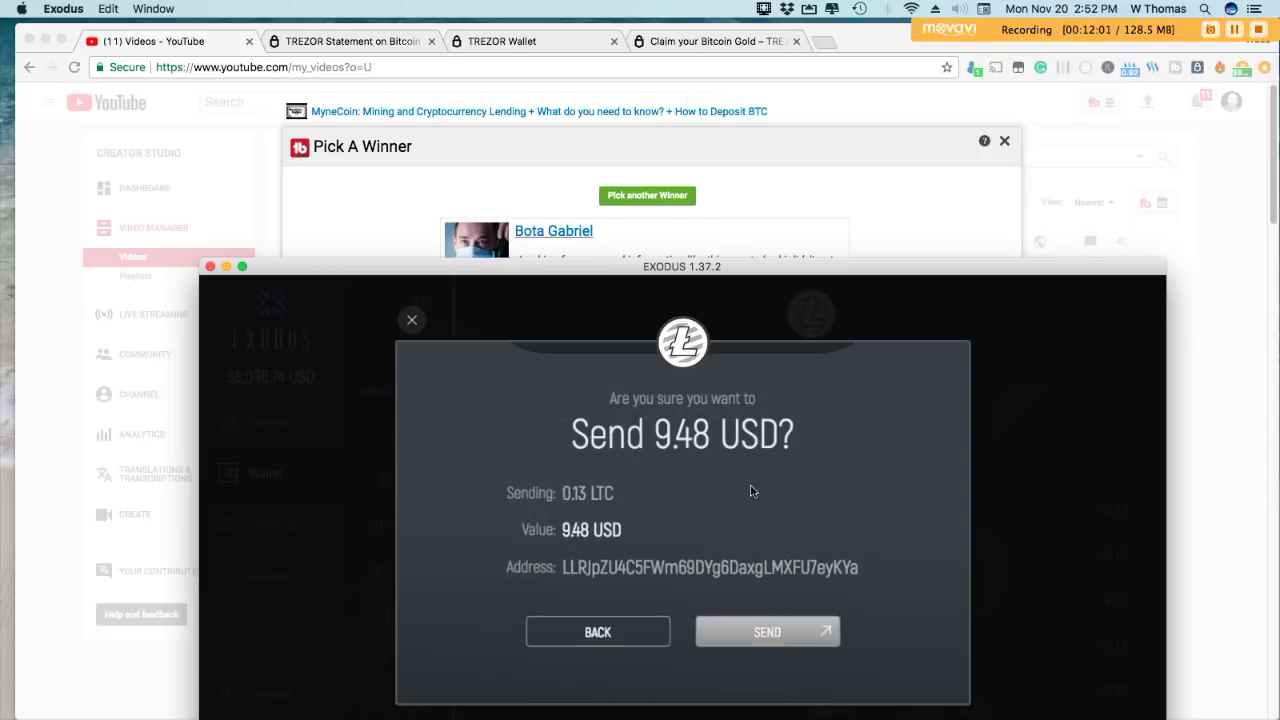
{"action": "left_click", "coordinate": [718, 644]}
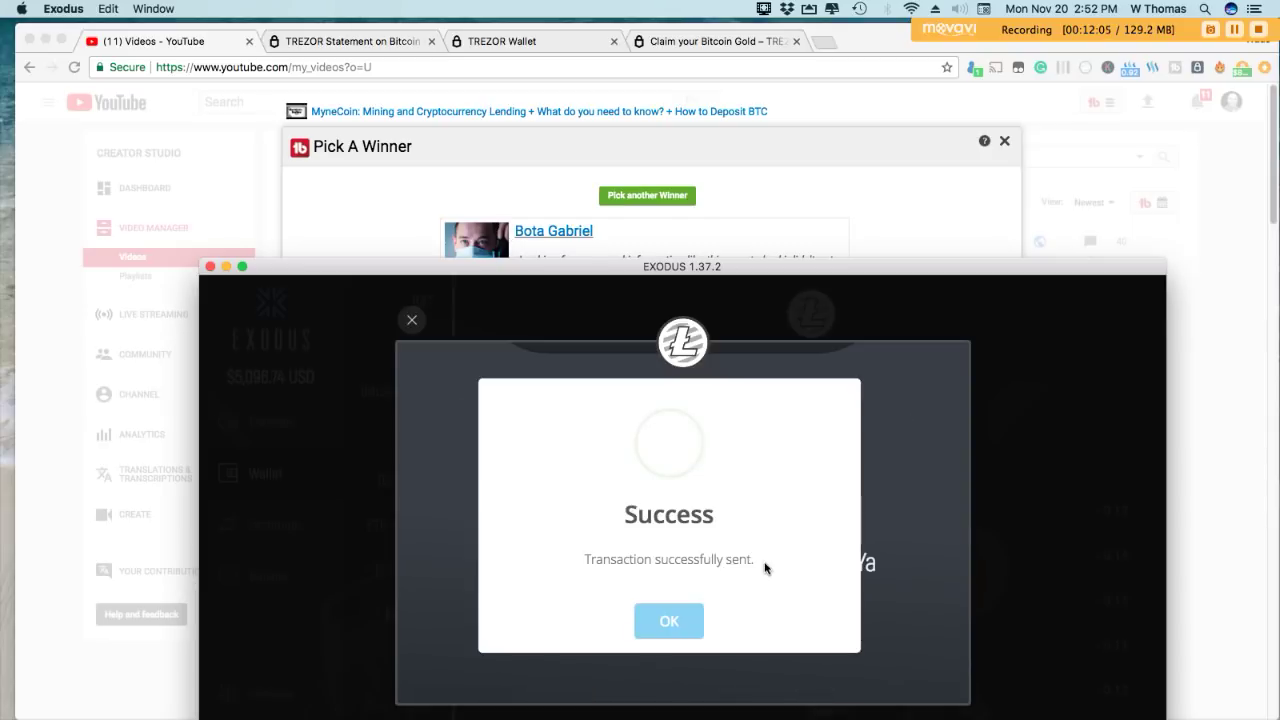
{"action": "left_click", "coordinate": [664, 621]}
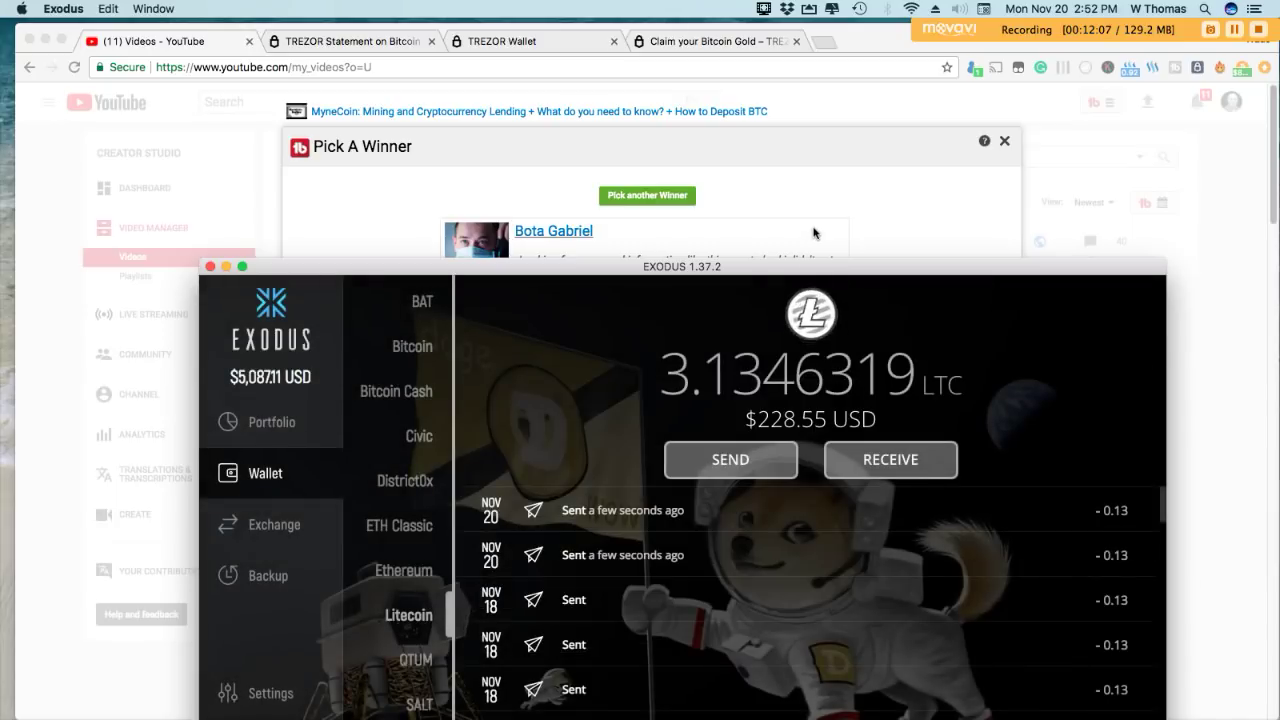
{"action": "left_click", "coordinate": [813, 233]}
Step: Draw another winning comment, copy its address, and begin a new Exodus Litecoin payment
{"action": "left_click", "coordinate": [668, 198]}
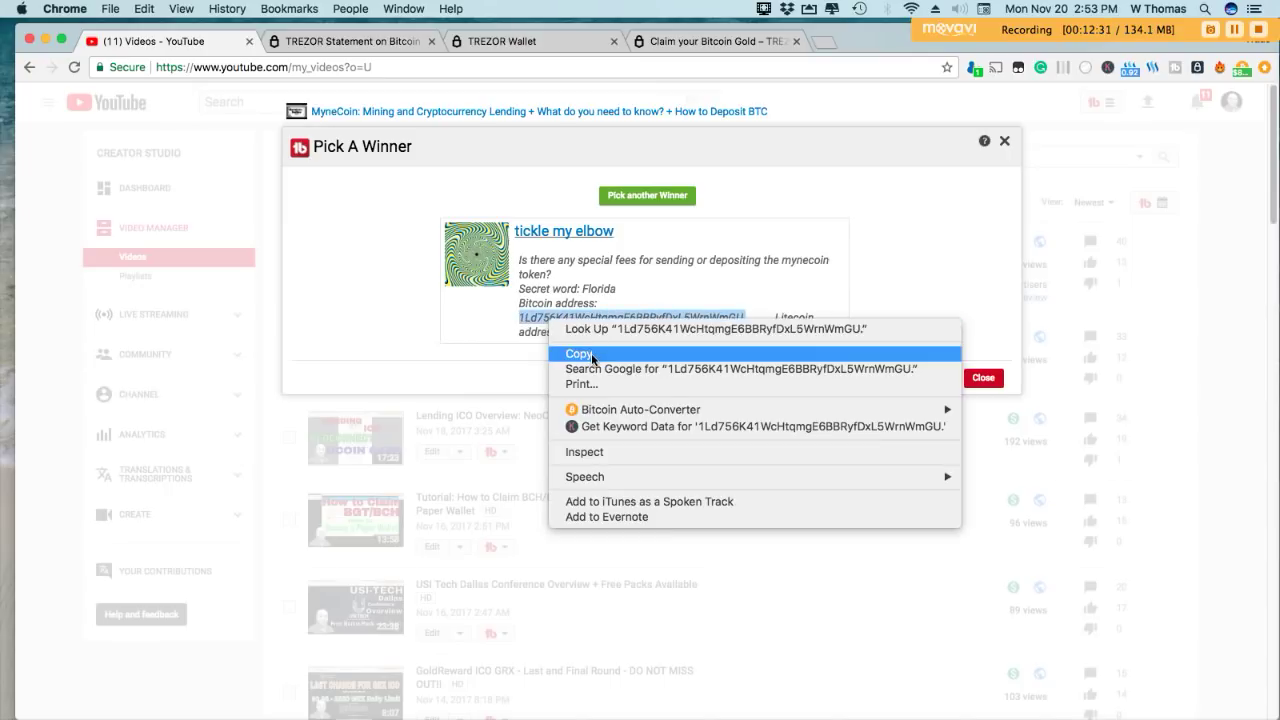
{"action": "left_click", "coordinate": [591, 353]}
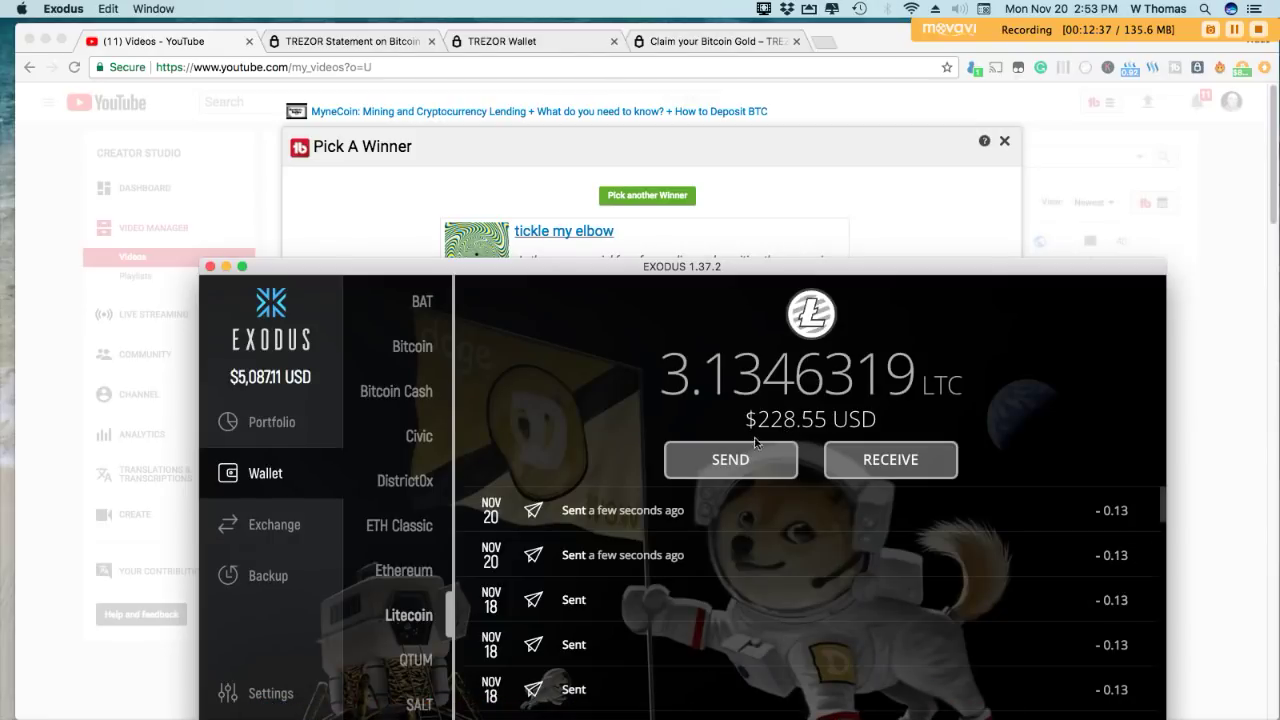
{"action": "left_click", "coordinate": [742, 467]}
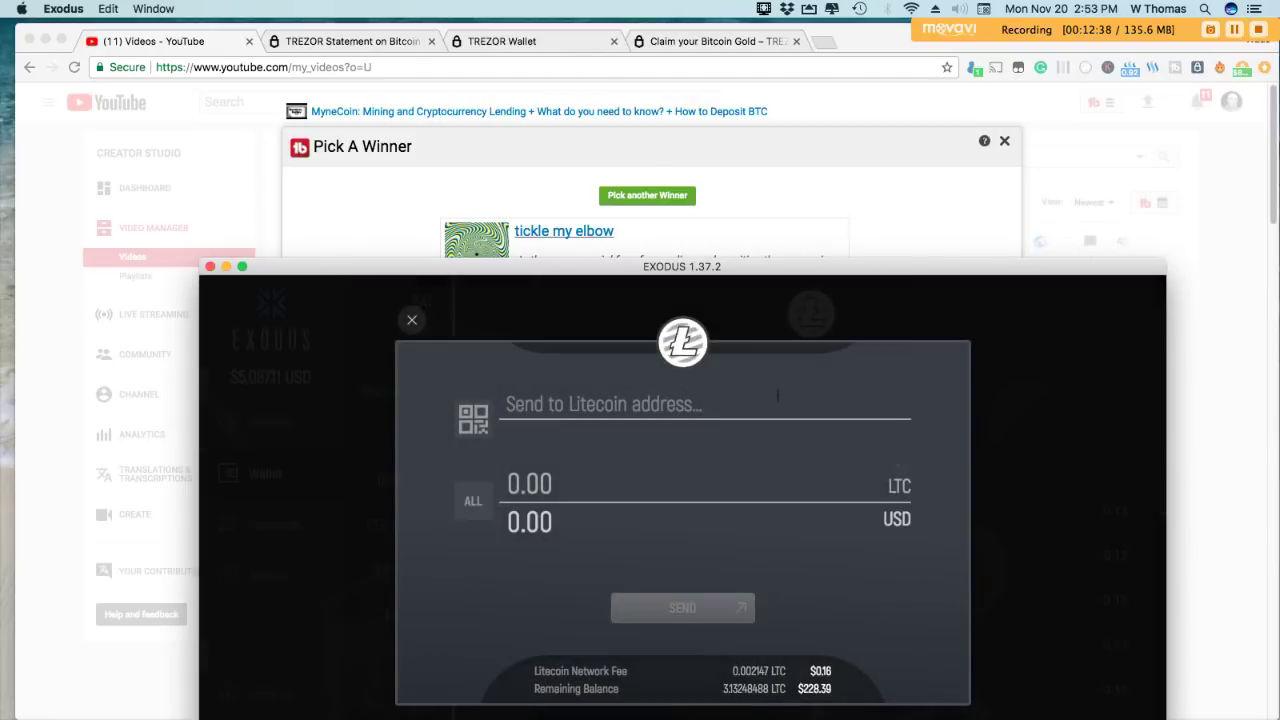
Step: Replace the pasted invalid Bitcoin address with the winner's Litecoin address as recipient
{"action": "right_click", "coordinate": [577, 399]}
{"action": "left_click", "coordinate": [620, 474]}
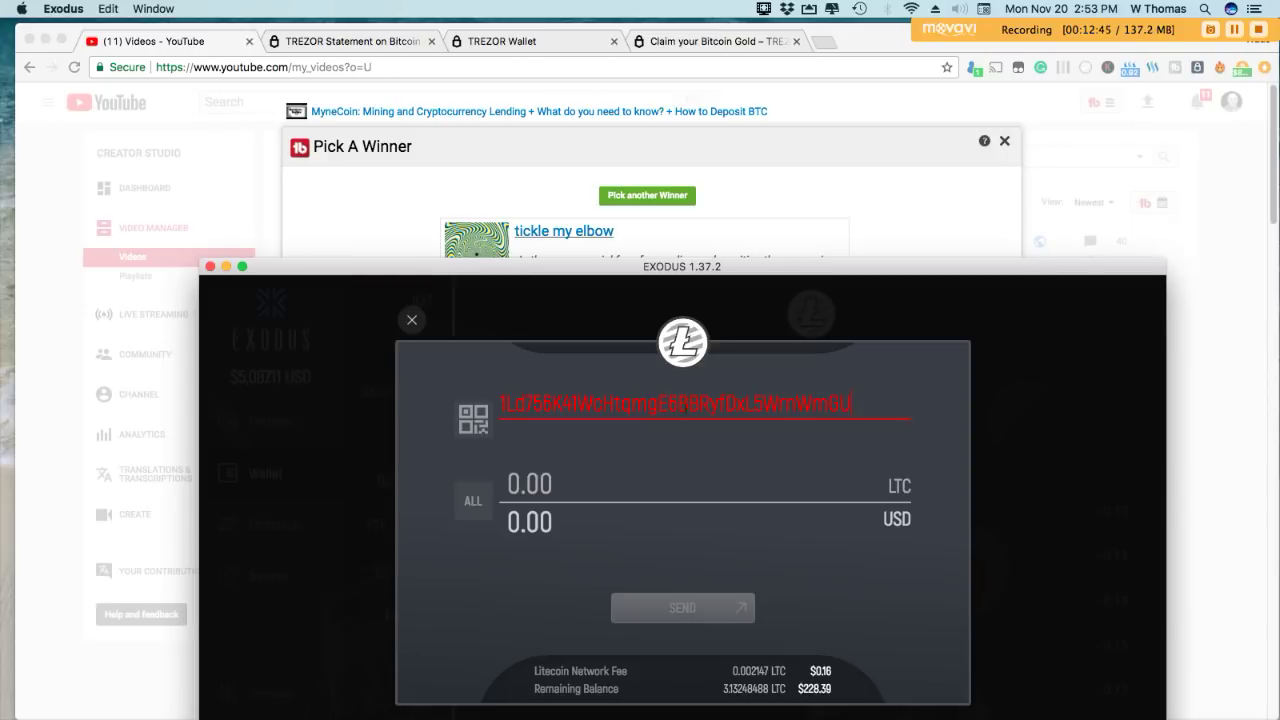
{"action": "left_click_drag", "start_coordinate": [735, 267], "coordinate": [735, 391]}
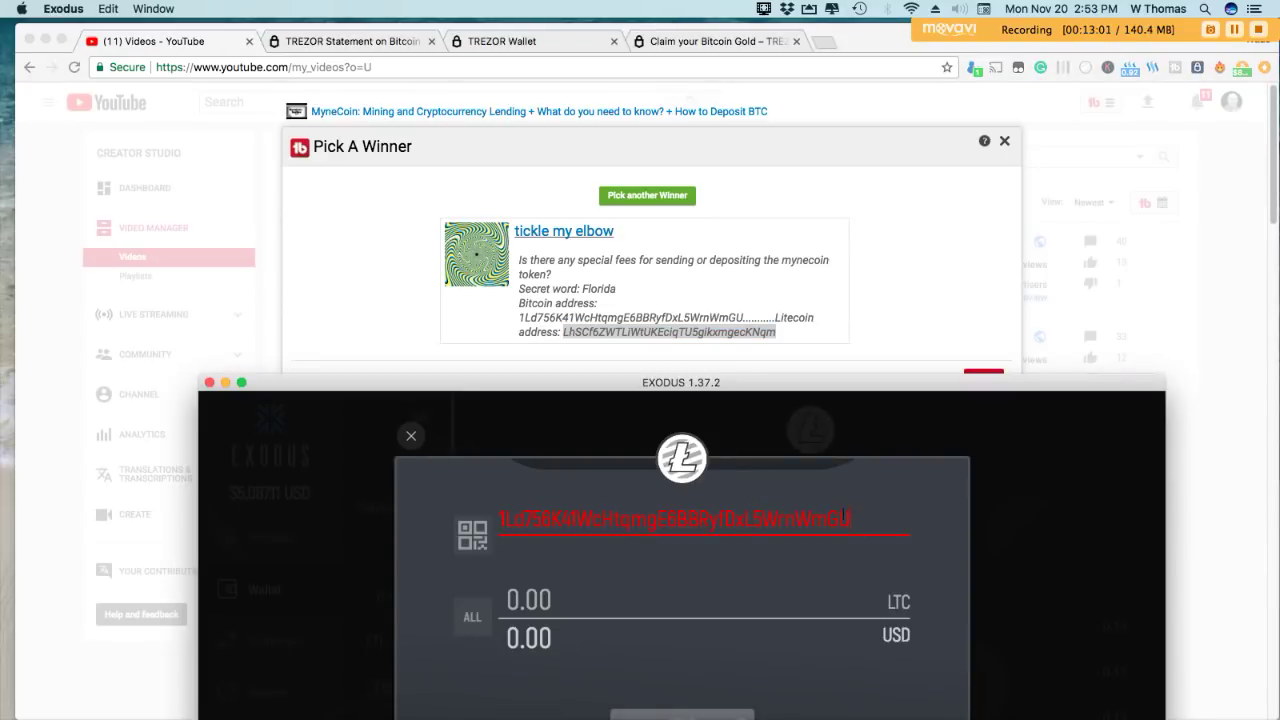
{"action": "left_click_drag", "start_coordinate": [843, 516], "coordinate": [436, 506]}
{"action": "right_click", "coordinate": [503, 517]}
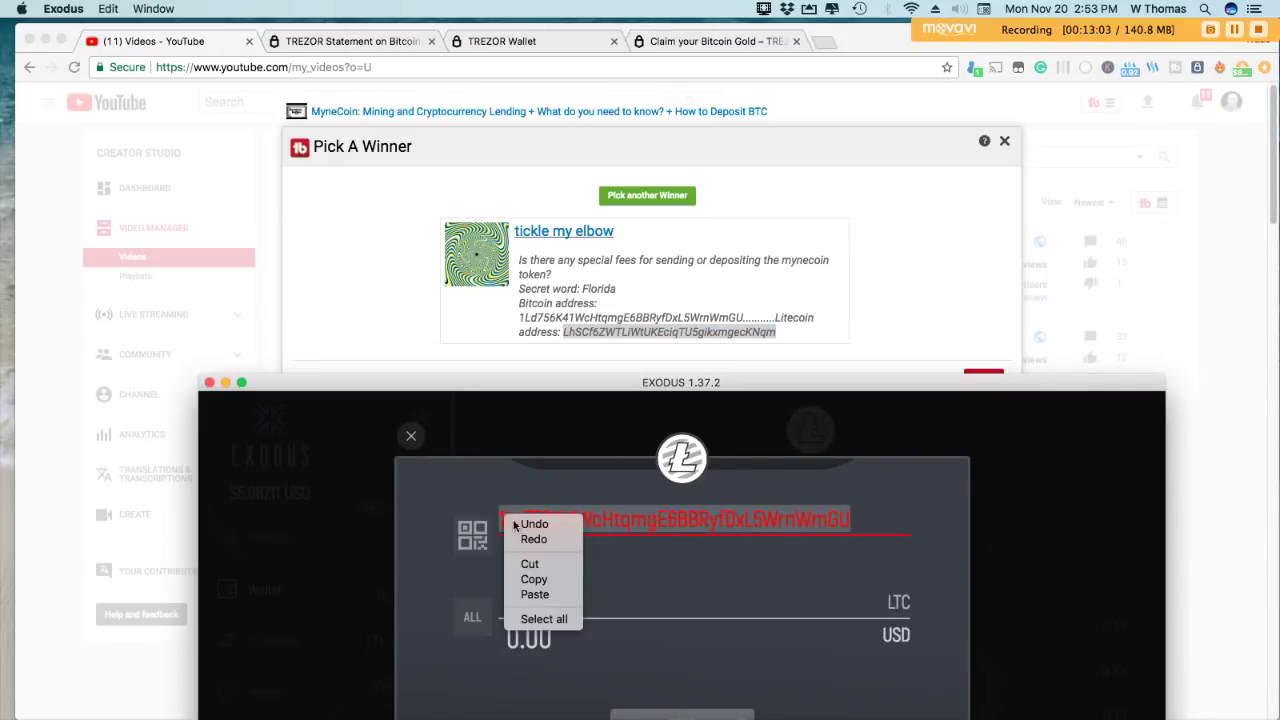
{"action": "left_click", "coordinate": [536, 594]}
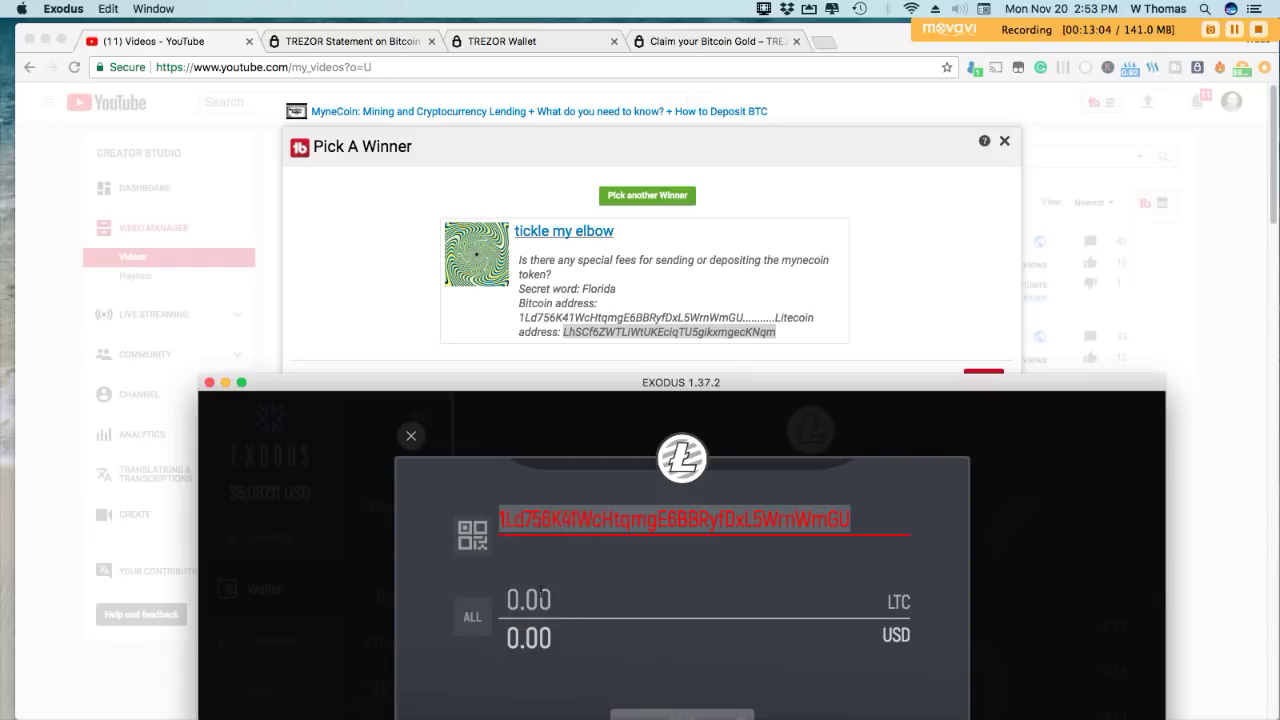
Step: Send 0.13 LTC to the winner, leaving 3.0024849 LTC in the wallet
{"action": "left_click", "coordinate": [573, 594]}
{"action": "type", "text": "0.13"}
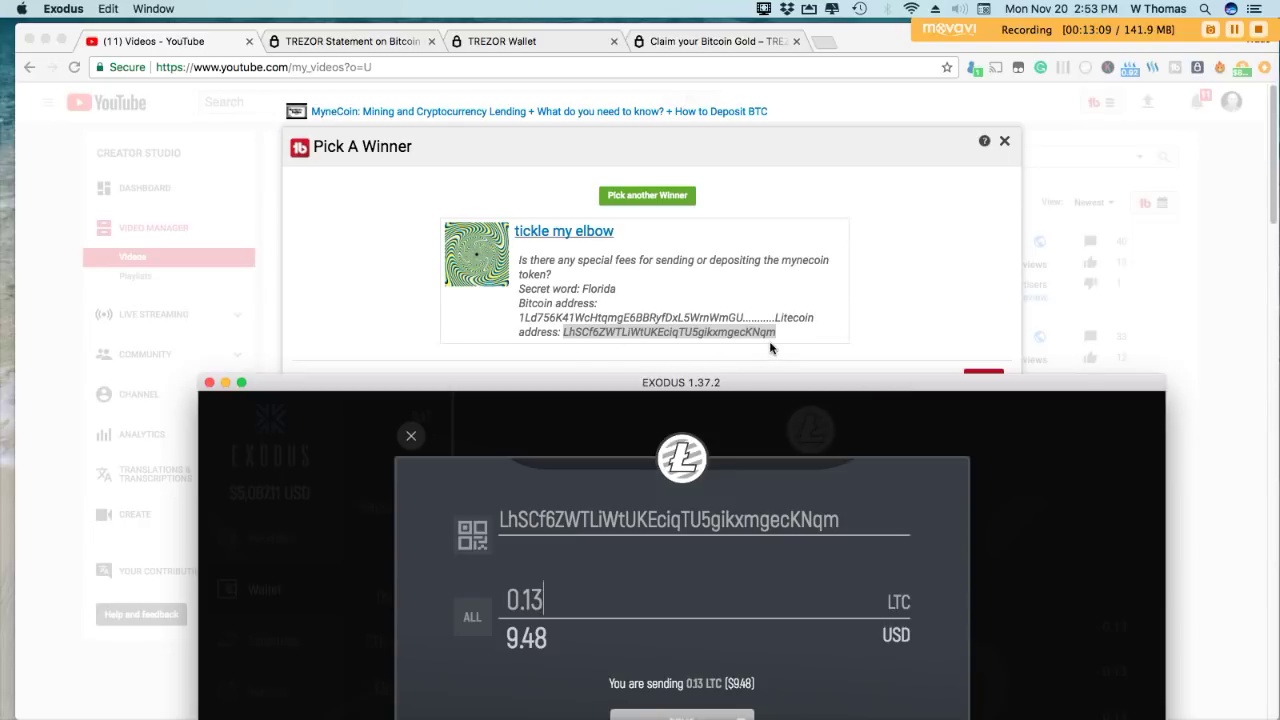
{"action": "left_click_drag", "start_coordinate": [872, 395], "coordinate": [870, 140]}
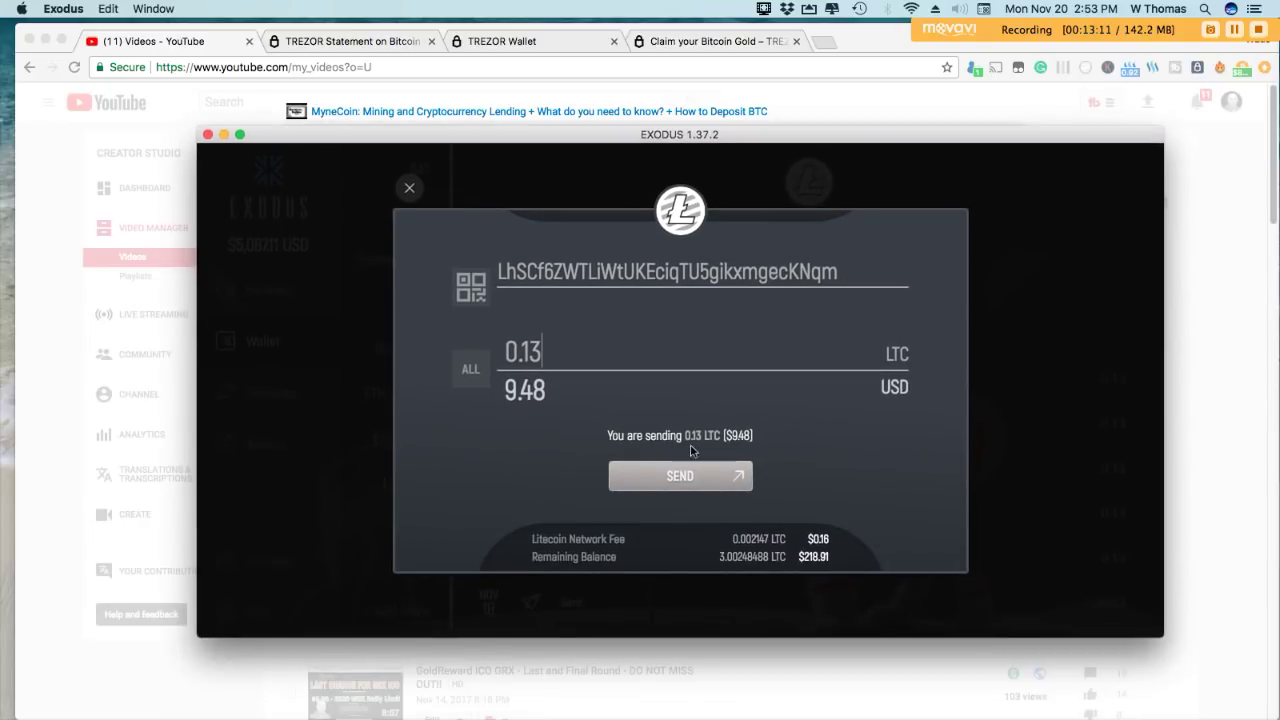
{"action": "left_click", "coordinate": [697, 478]}
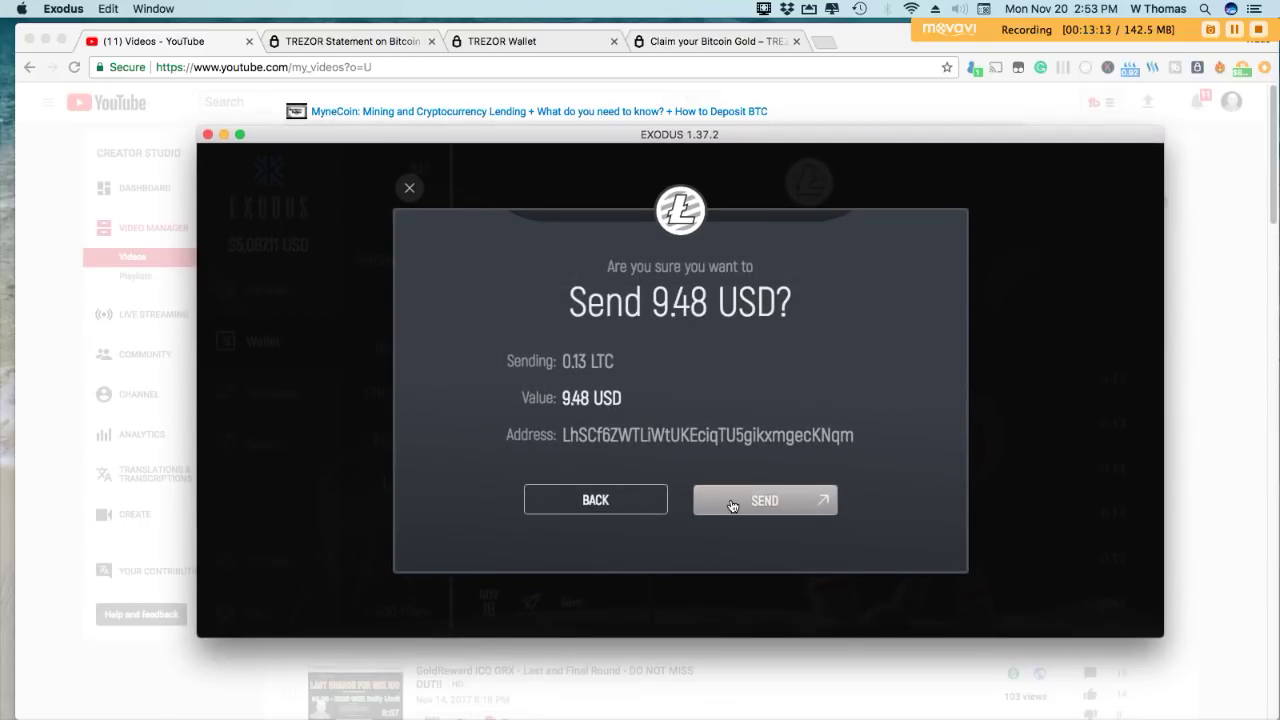
{"action": "left_click", "coordinate": [731, 505]}
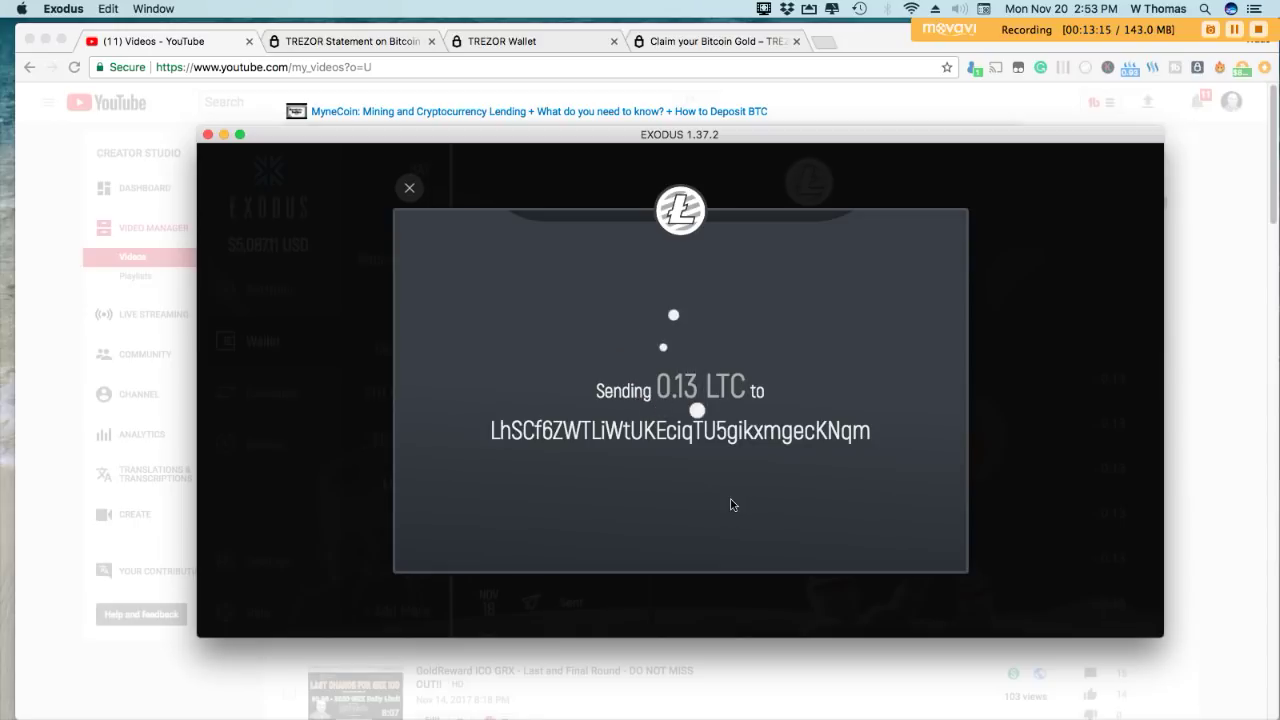
{"action": "left_click", "coordinate": [667, 492]}
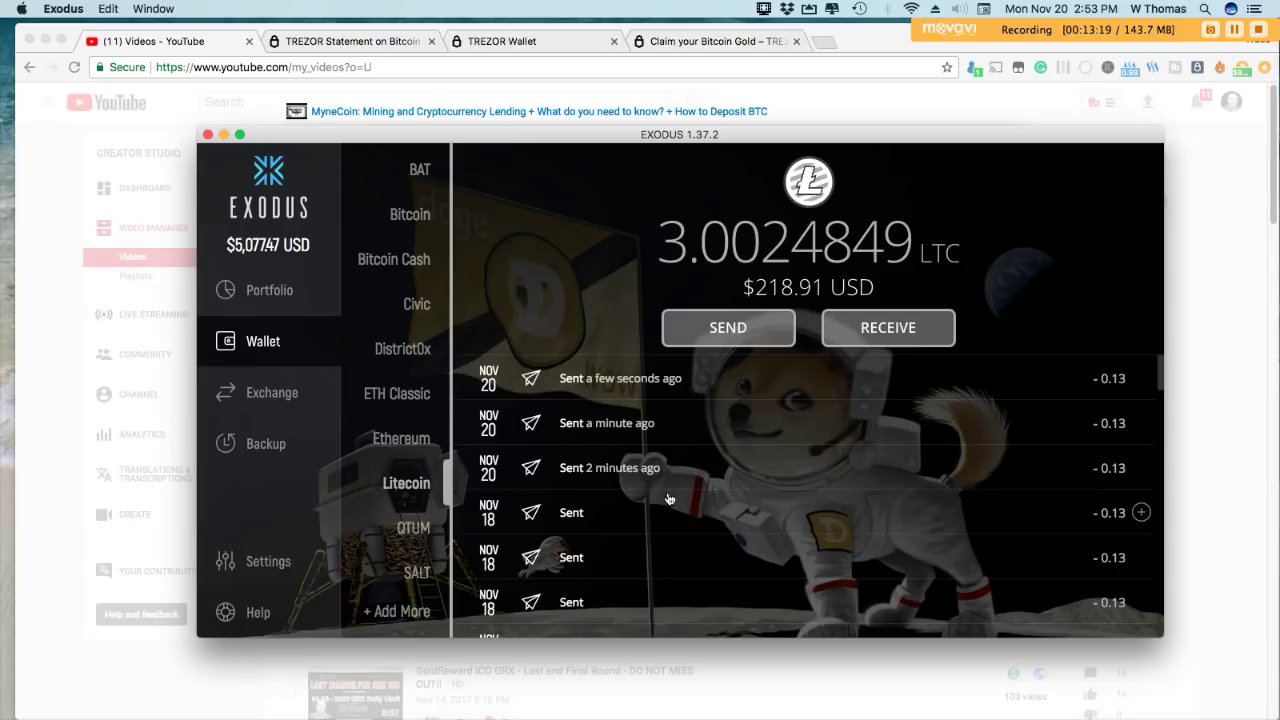
{"action": "left_click_drag", "start_coordinate": [604, 134], "coordinate": [596, 352]}
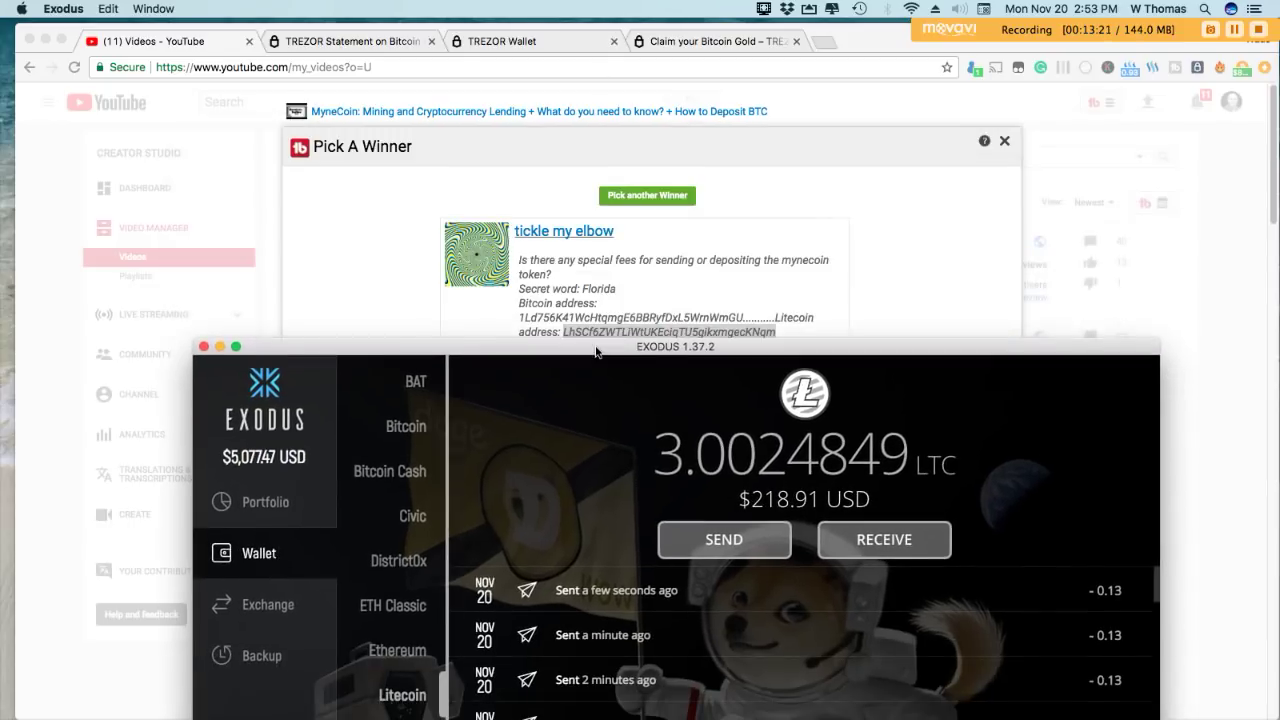
Step: Draw the next winner and copy the Litecoin address from their comment
{"action": "left_click", "coordinate": [757, 218]}
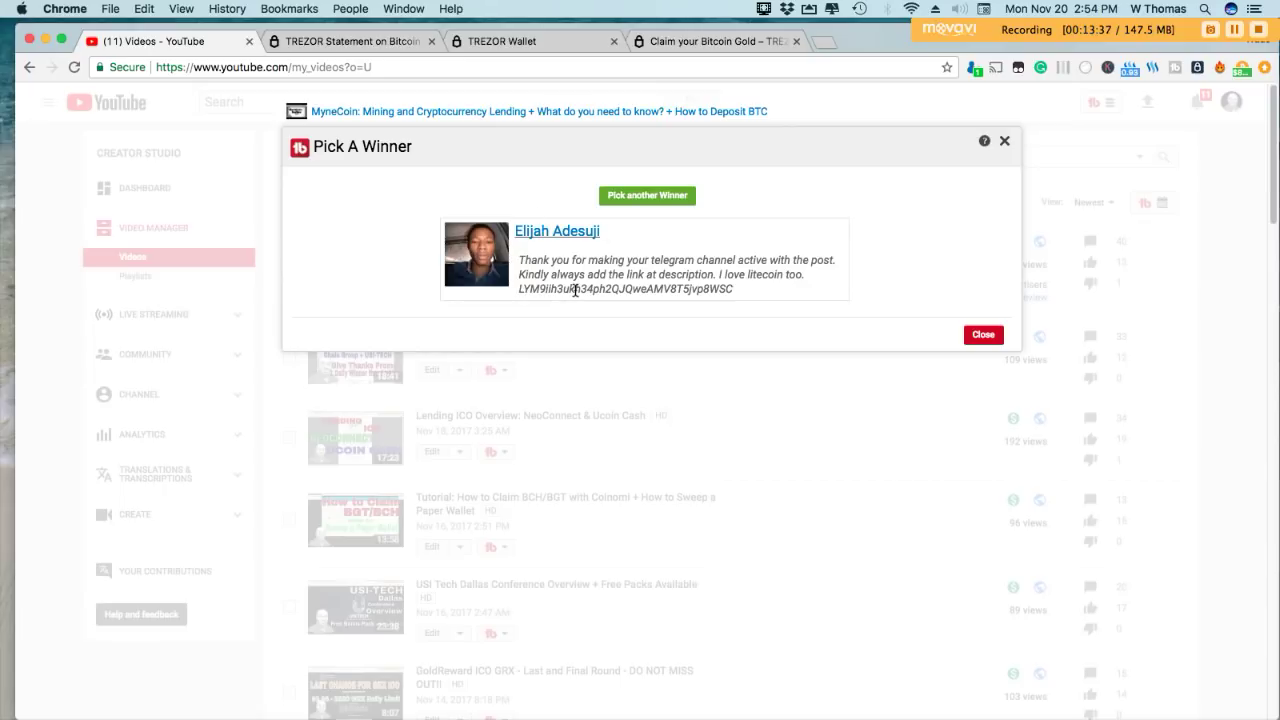
{"action": "double_click", "coordinate": [575, 289]}
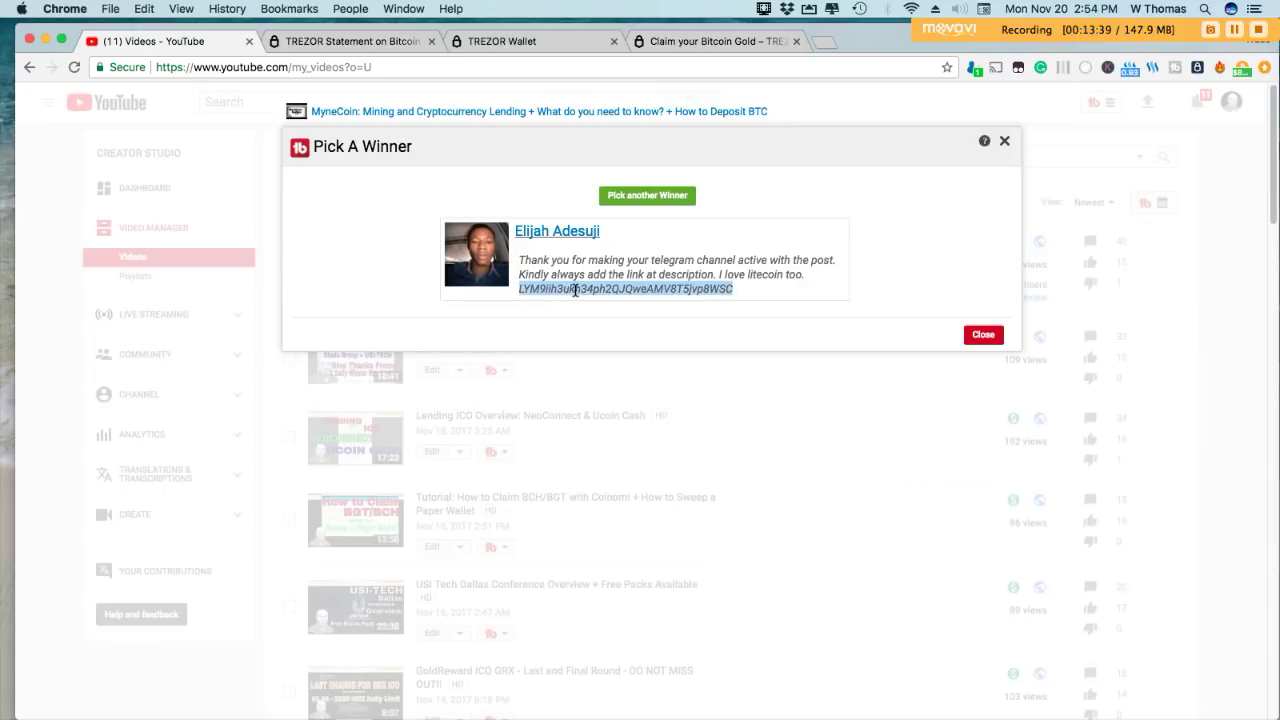
{"action": "right_click", "coordinate": [575, 289]}
{"action": "left_click", "coordinate": [604, 323]}
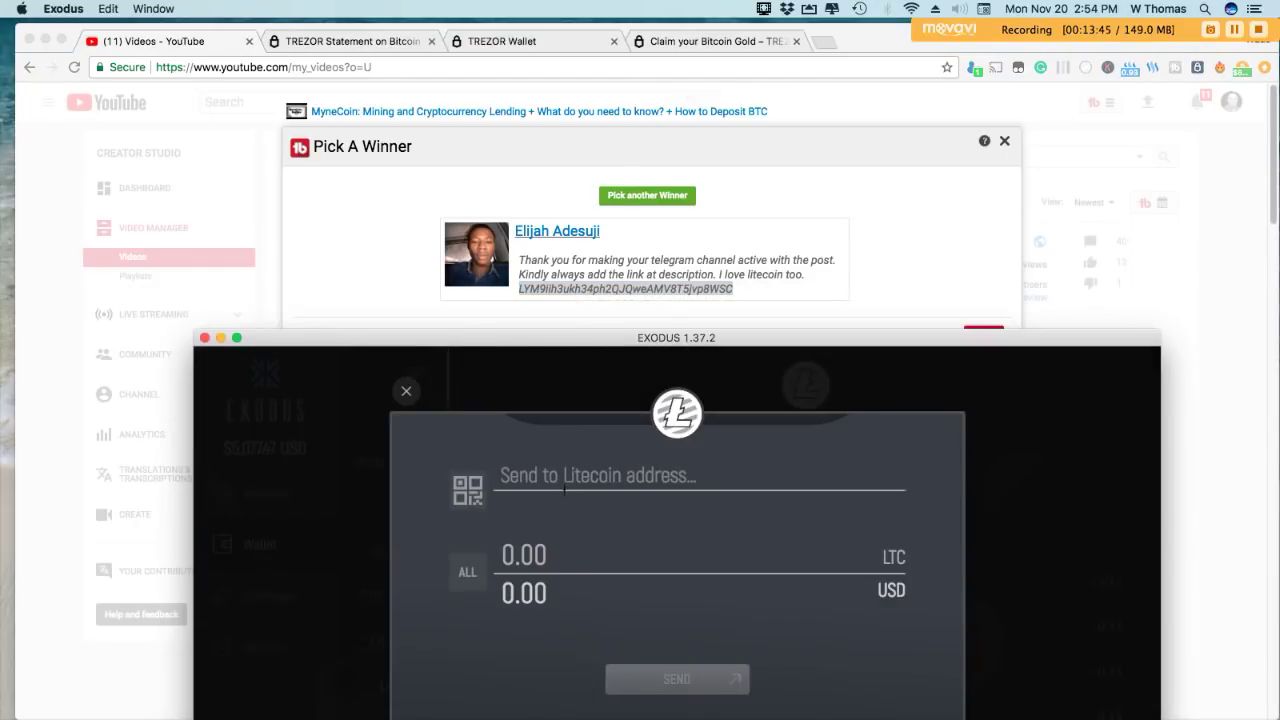
Step: Paste the winner's Litecoin address and send them 0.13 LTC, leaving 2.8703379 LTC
{"action": "right_click", "coordinate": [548, 476]}
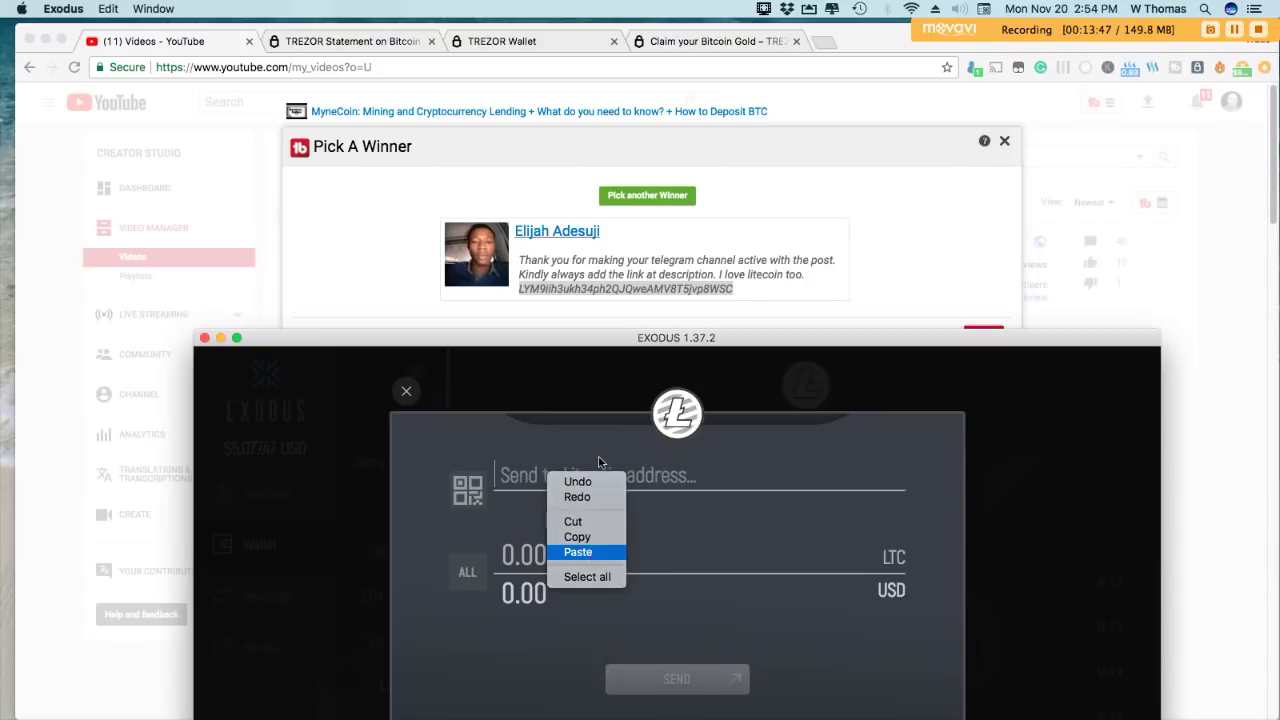
{"action": "left_click", "coordinate": [575, 556]}
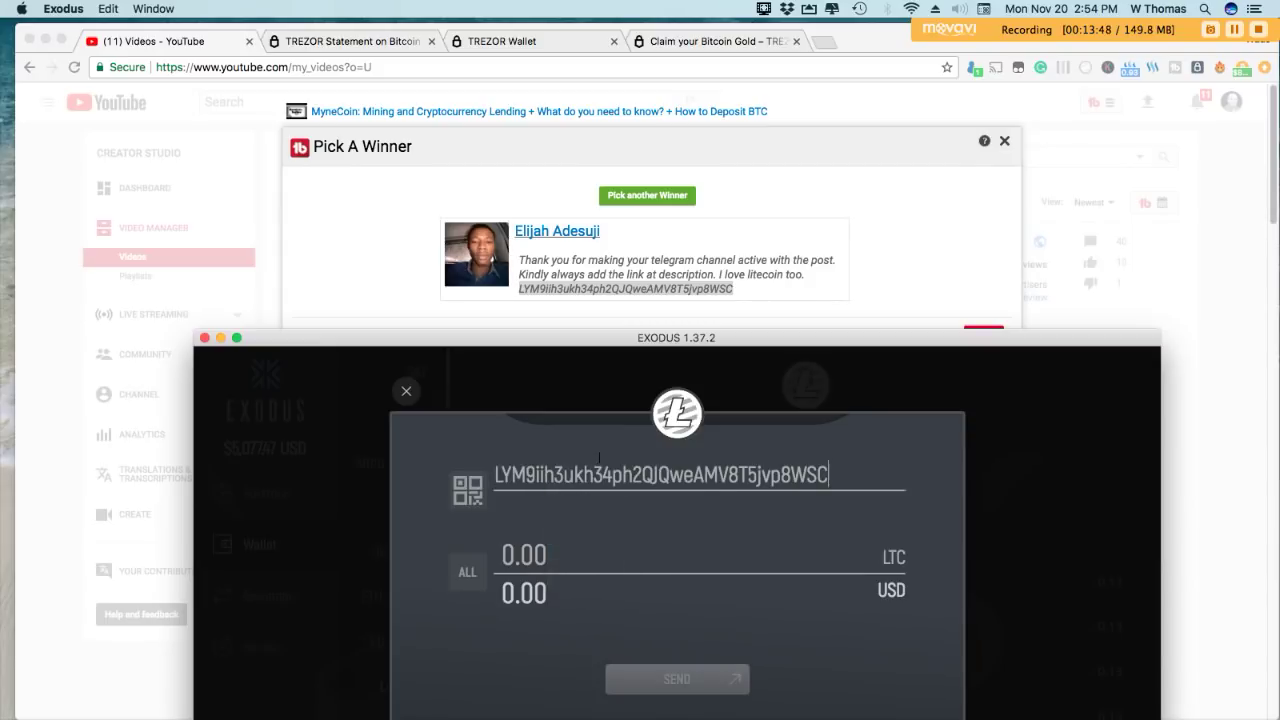
{"action": "left_click", "coordinate": [576, 557]}
{"action": "type", "text": "0.13"}
{"action": "left_click", "coordinate": [690, 692]}
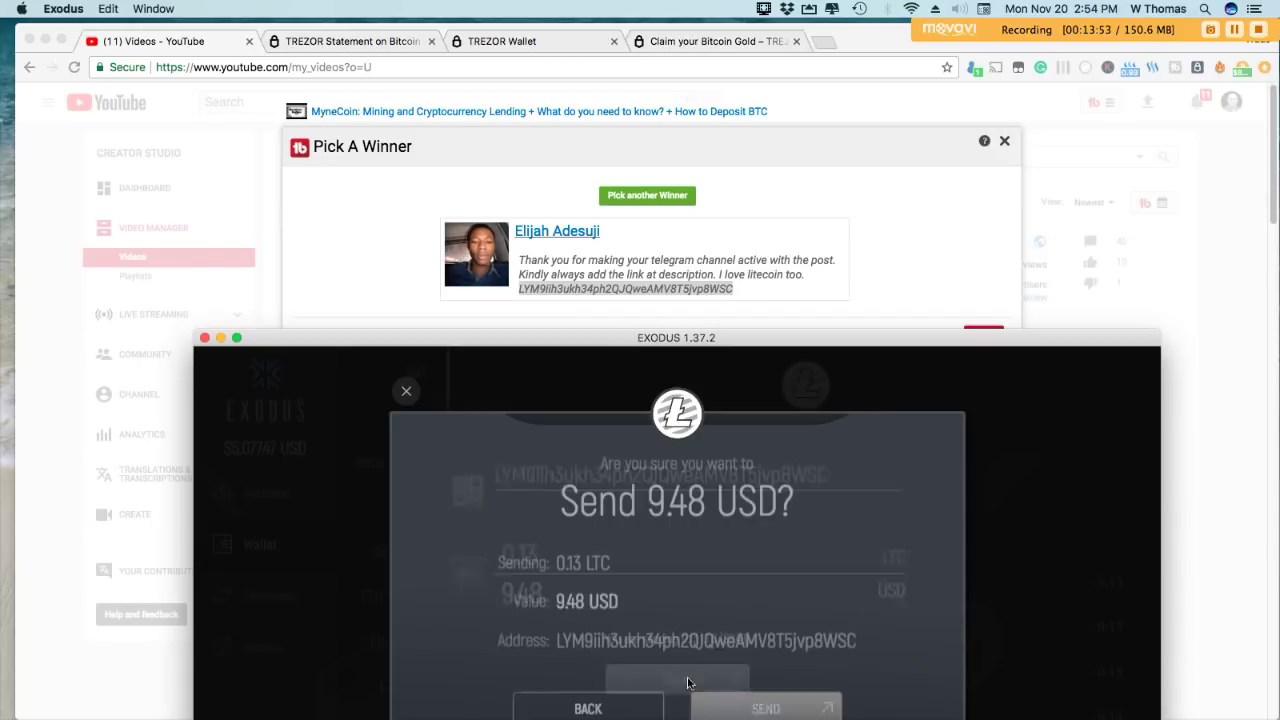
{"action": "left_click", "coordinate": [739, 708]}
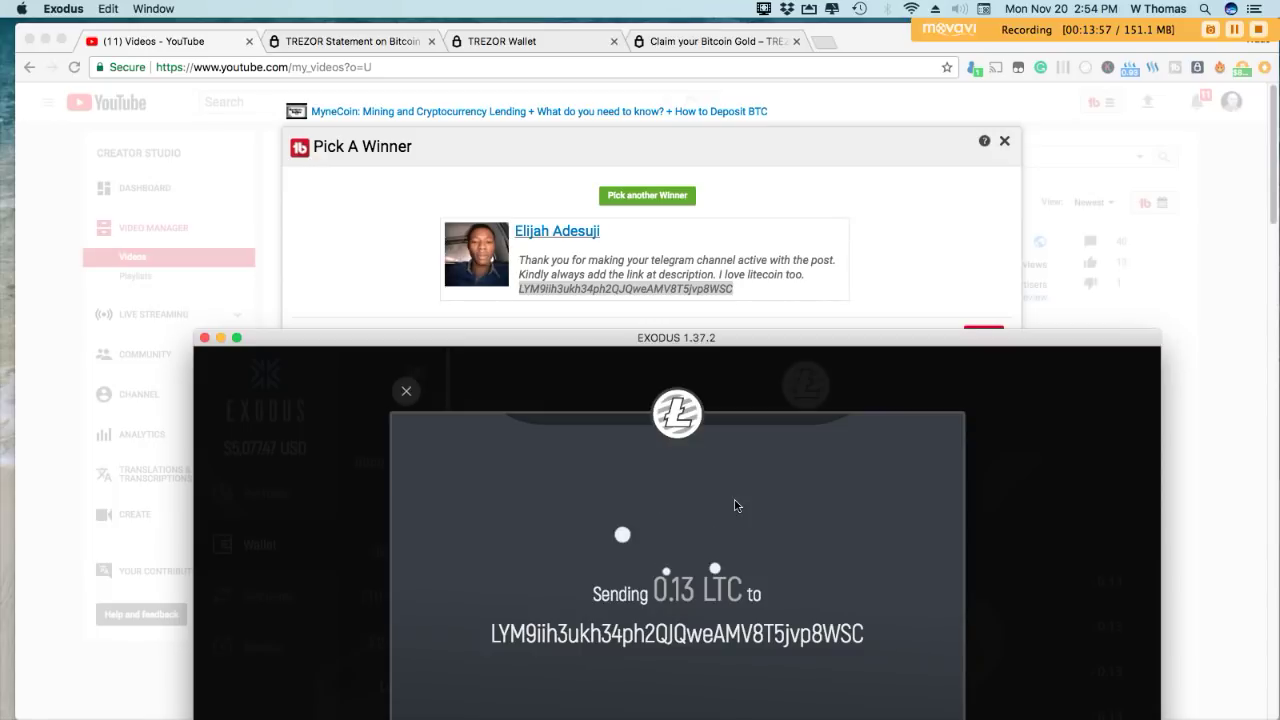
{"action": "left_click", "coordinate": [663, 692]}
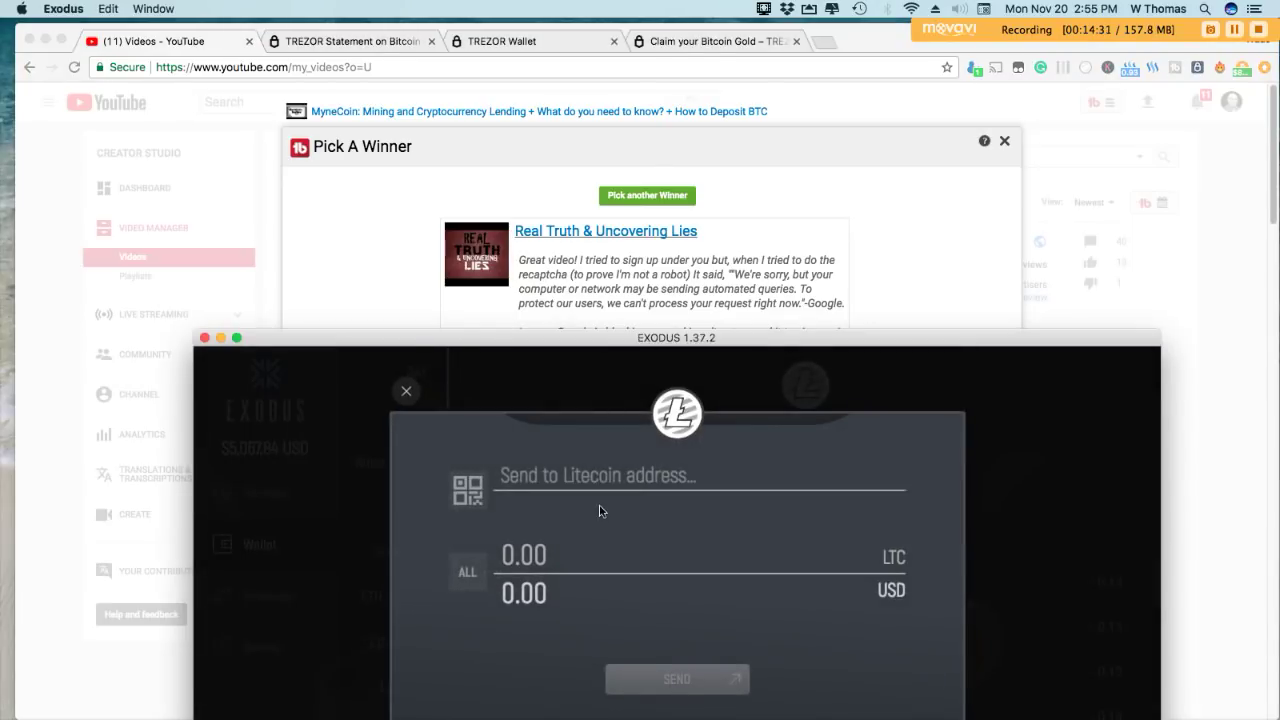
Step: Paste the latest winner's Litecoin address and send them 0.13 LTC ($9.48)
{"action": "right_click", "coordinate": [538, 472]}
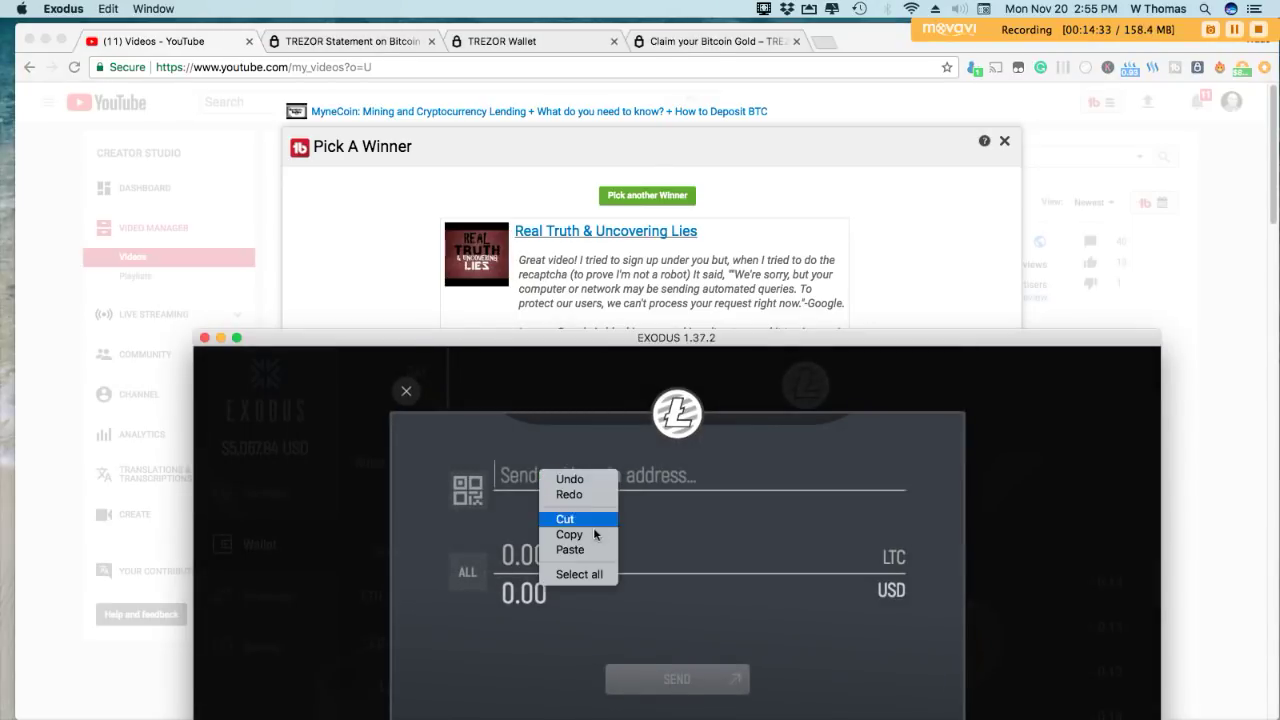
{"action": "left_click", "coordinate": [575, 554]}
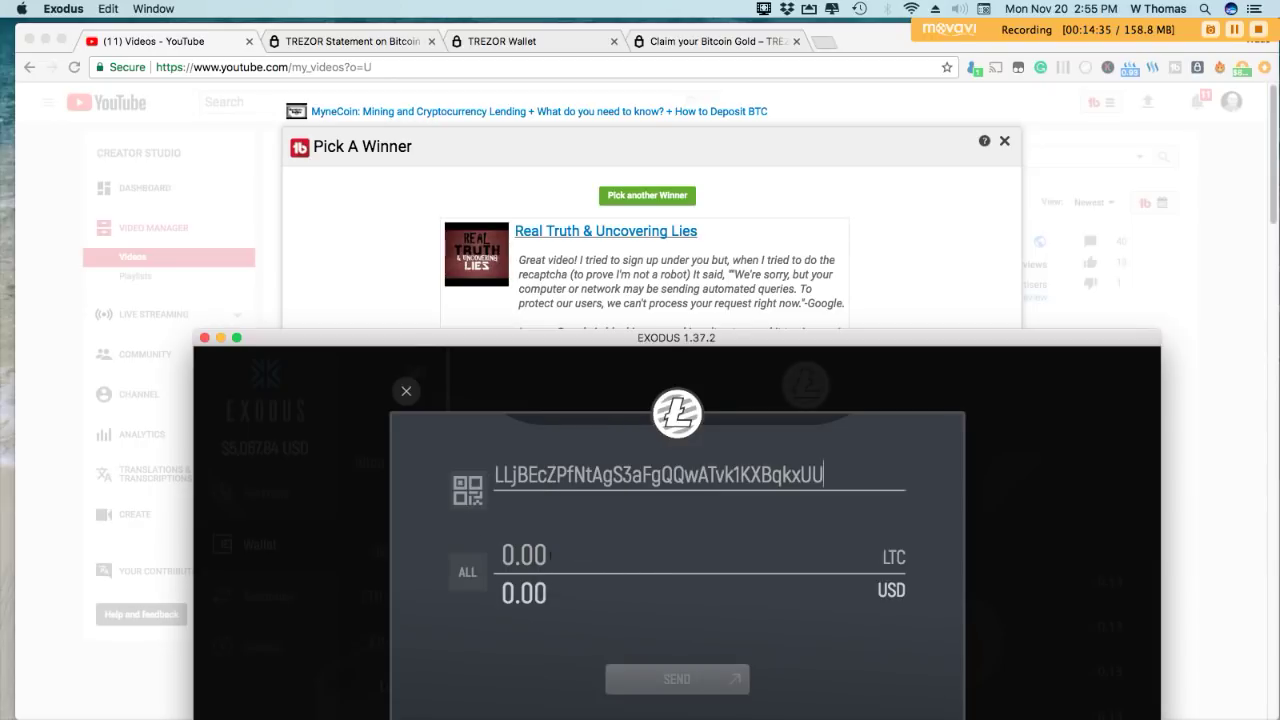
{"action": "left_click", "coordinate": [550, 554]}
{"action": "type", "text": "0.13"}
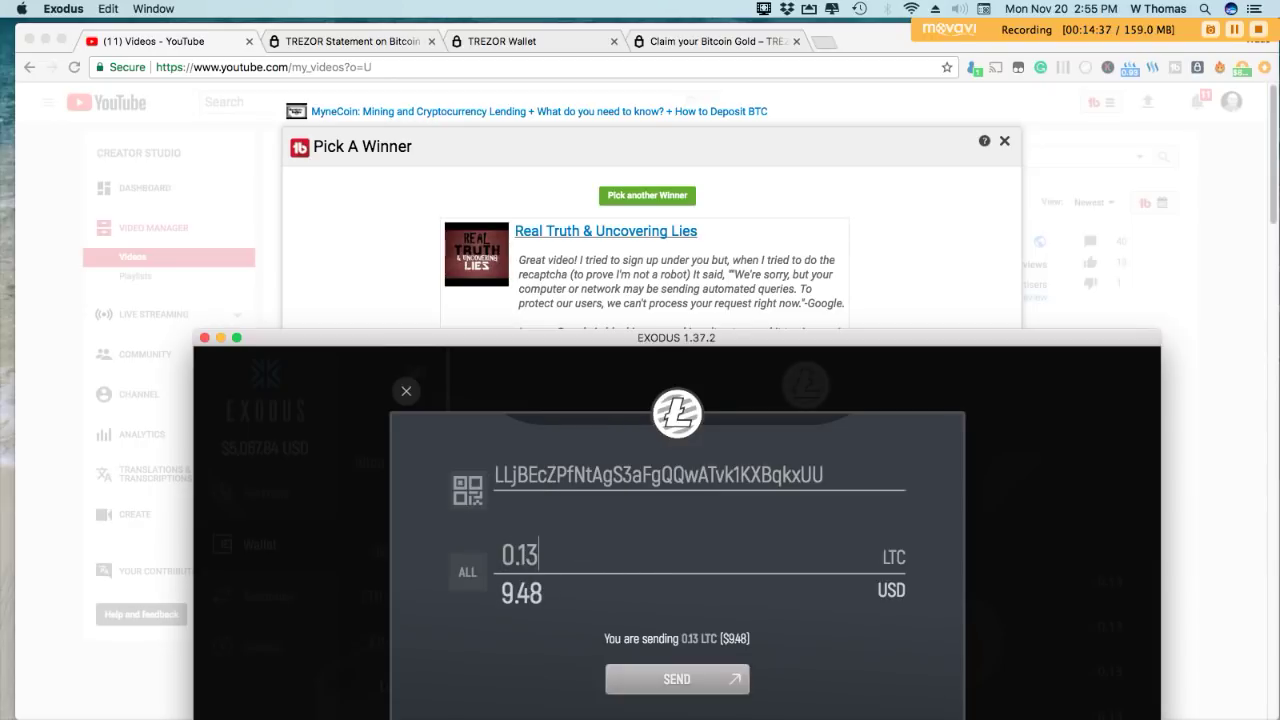
{"action": "left_click", "coordinate": [665, 680]}
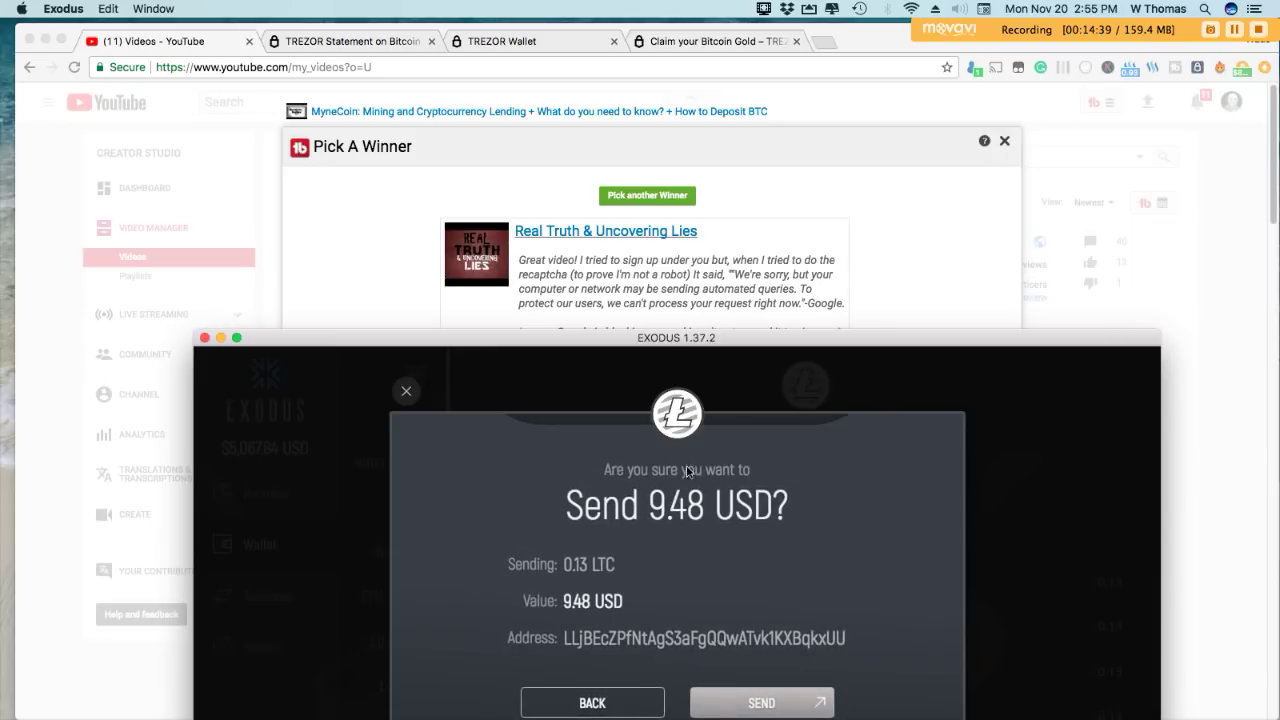
{"action": "left_click", "coordinate": [742, 703]}
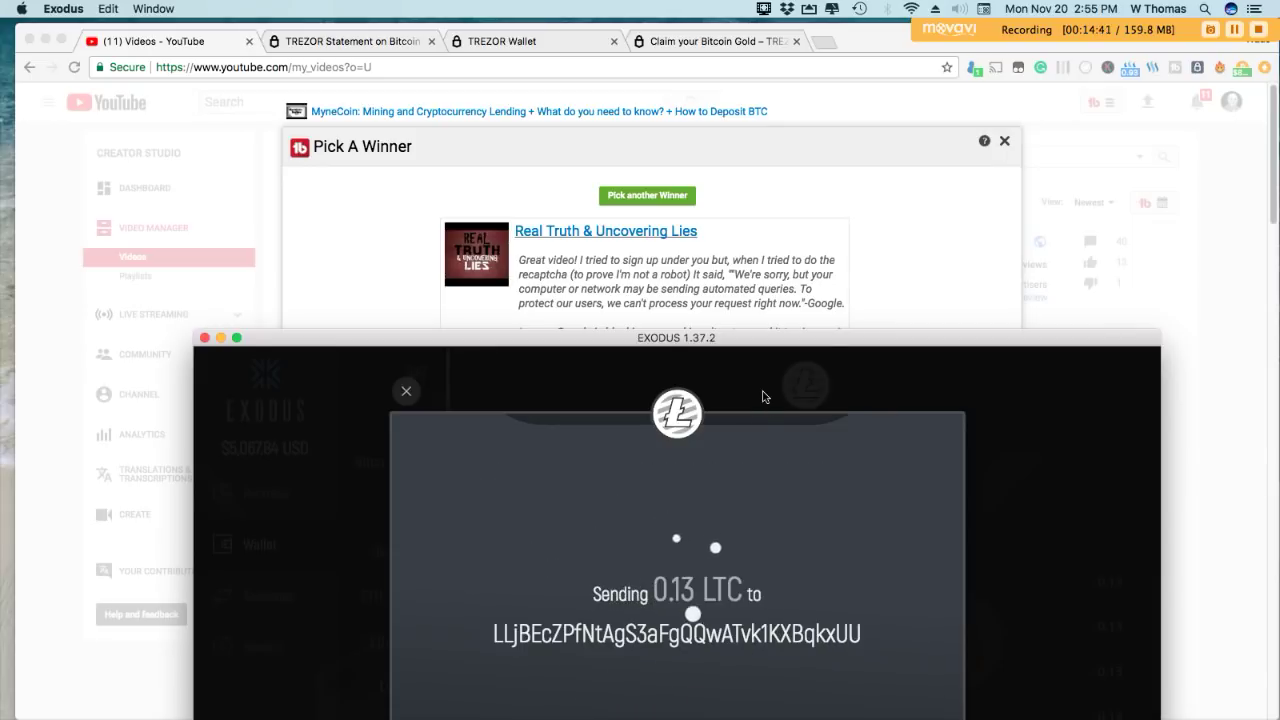